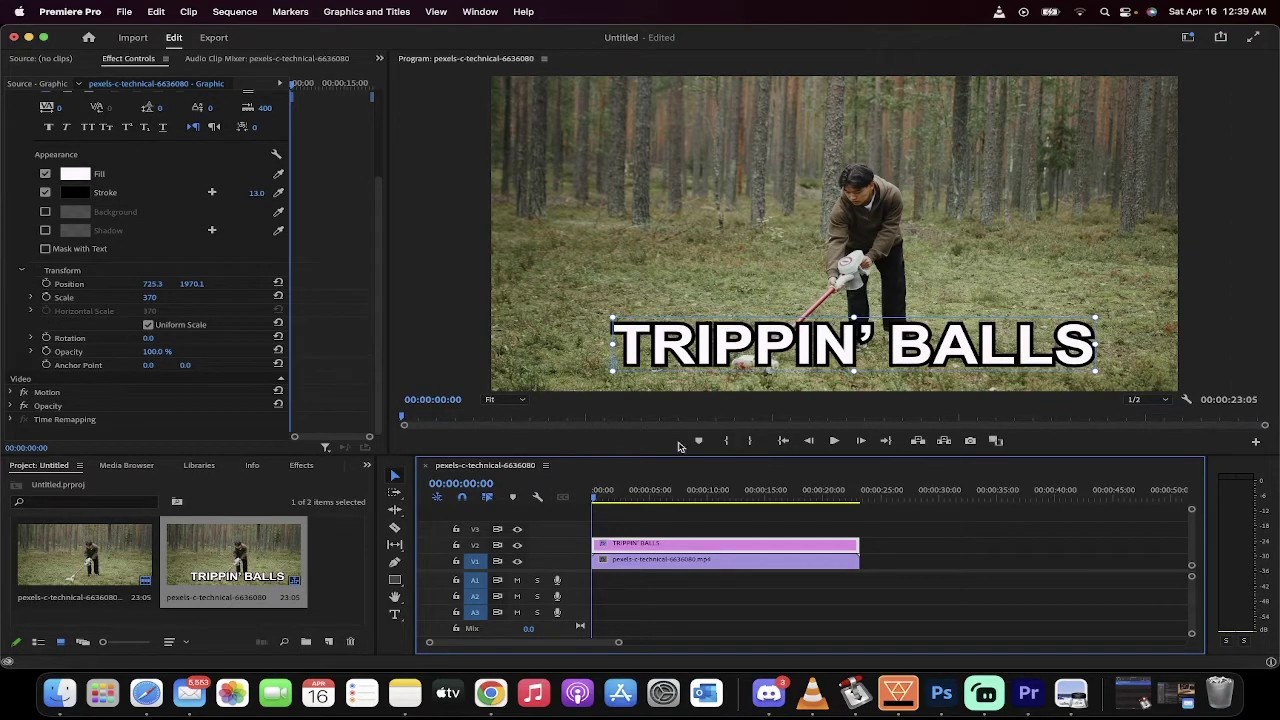
Step: Delete the existing title clip from V2 and return to the first frame
mouse_move(600, 496)
mouse_down()
mouse_move(672, 498)
mouse_move(592, 497)
mouse_up()
click(895, 540)
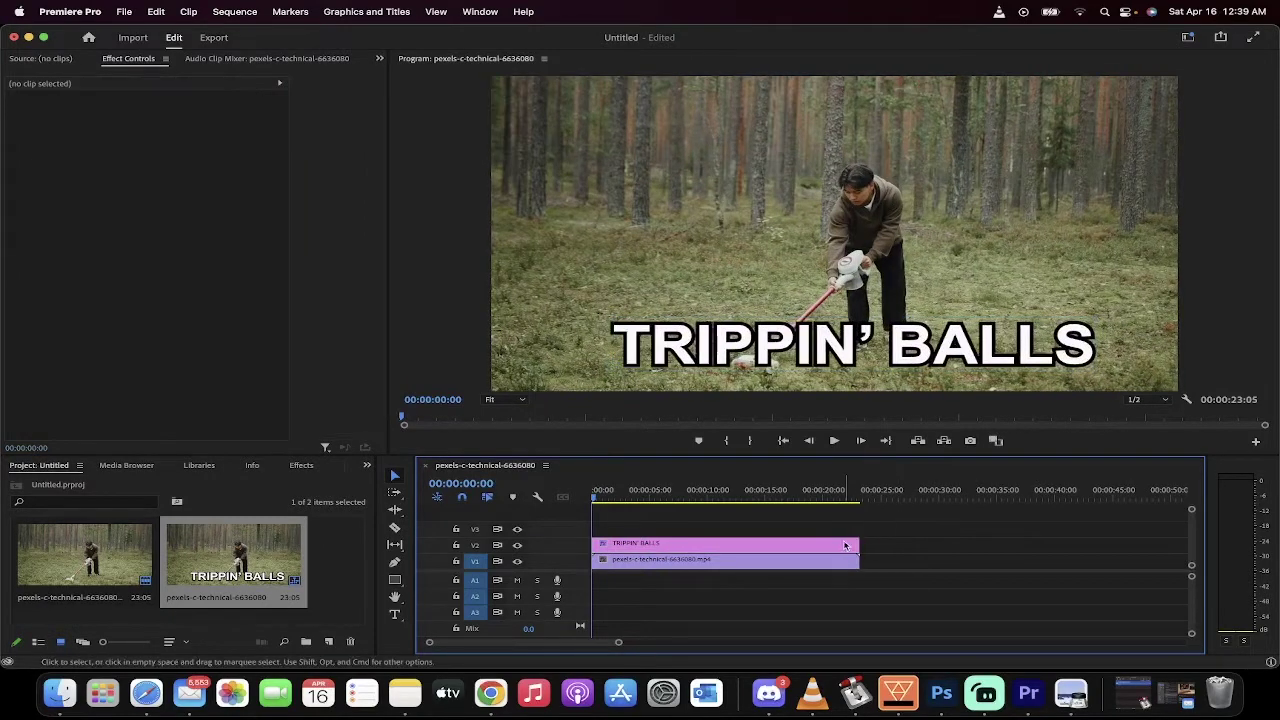
click(838, 546)
key(Delete)
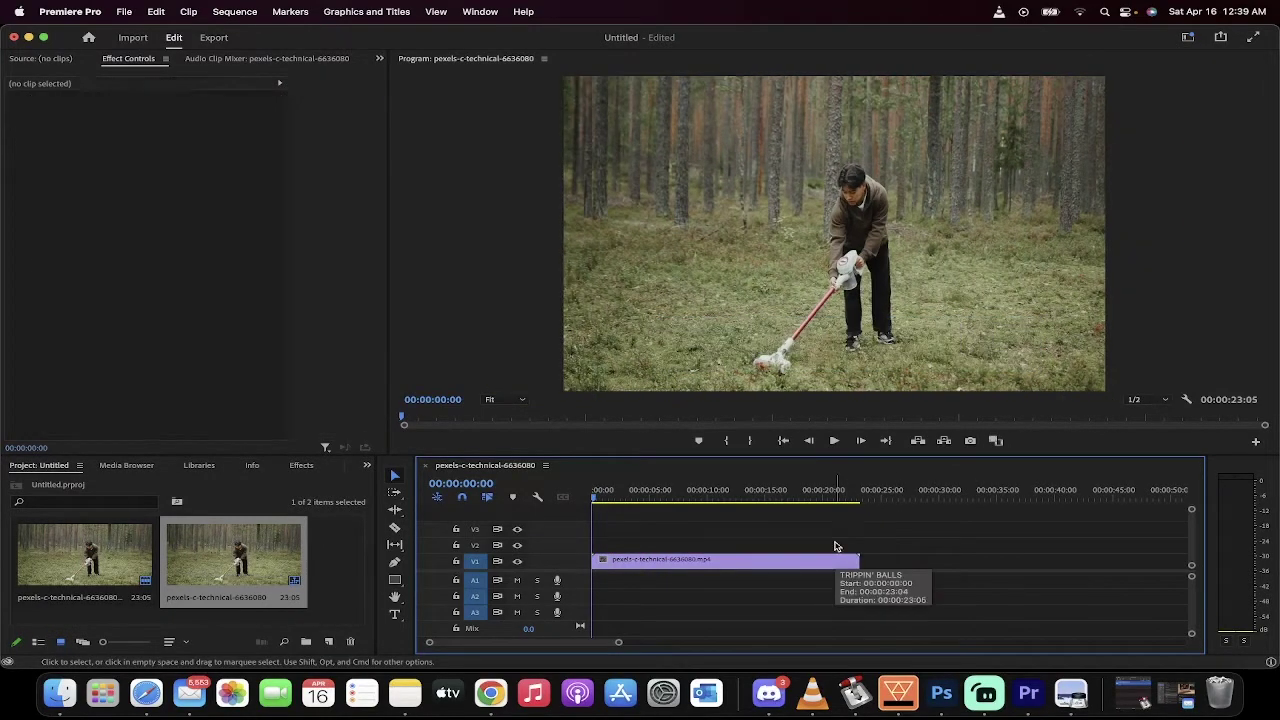
drag(666, 492, 592, 500)
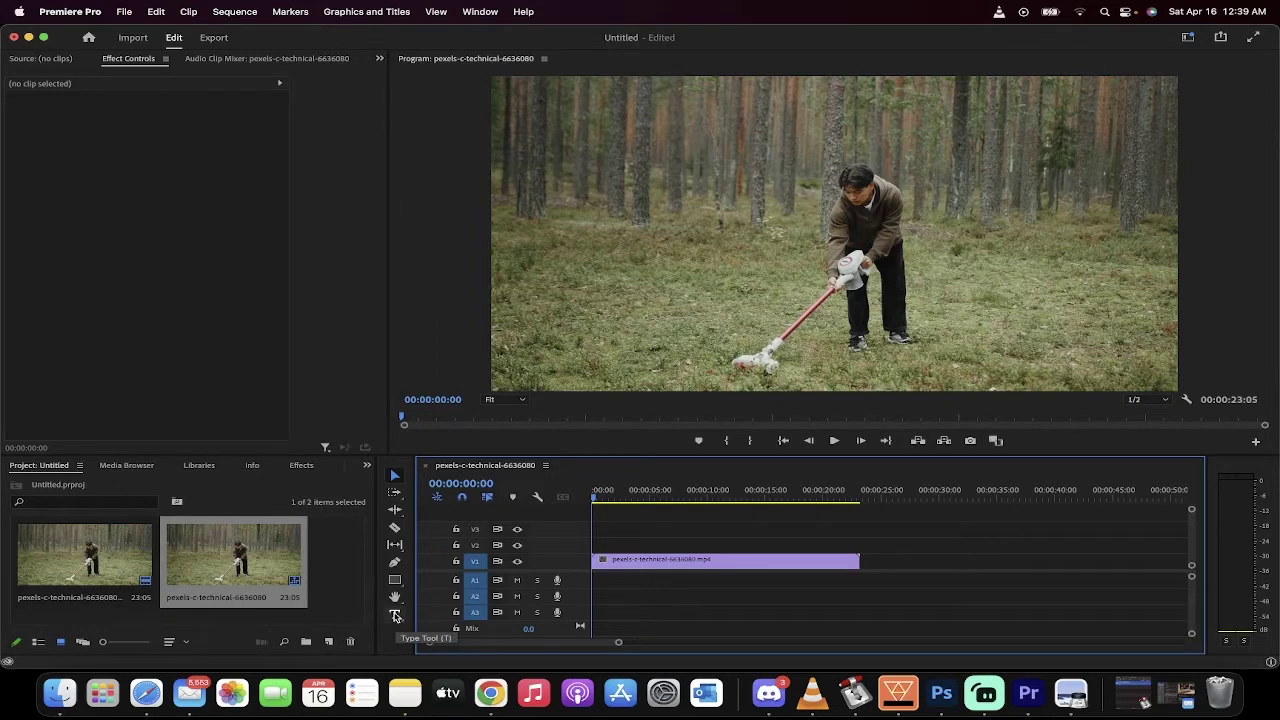
Step: Add a new text layer reading 'TRIPPIN' BALLS' near the frame centre
click(395, 615)
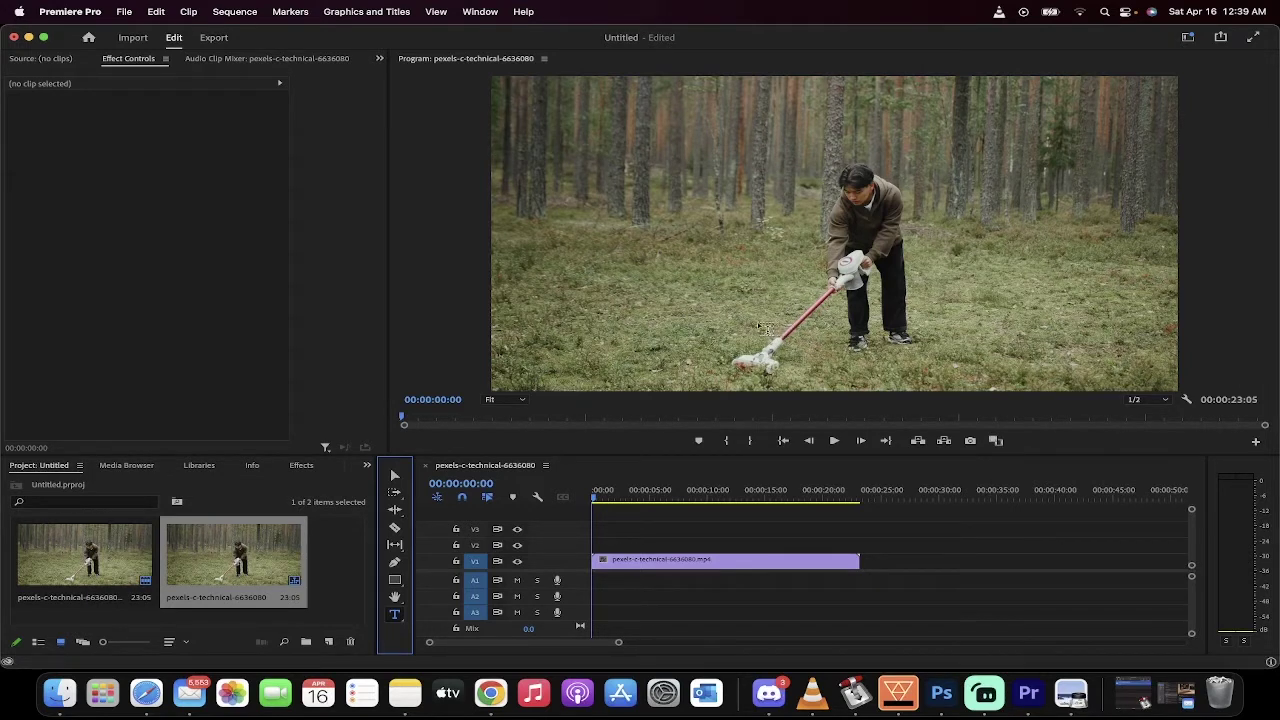
click(761, 324)
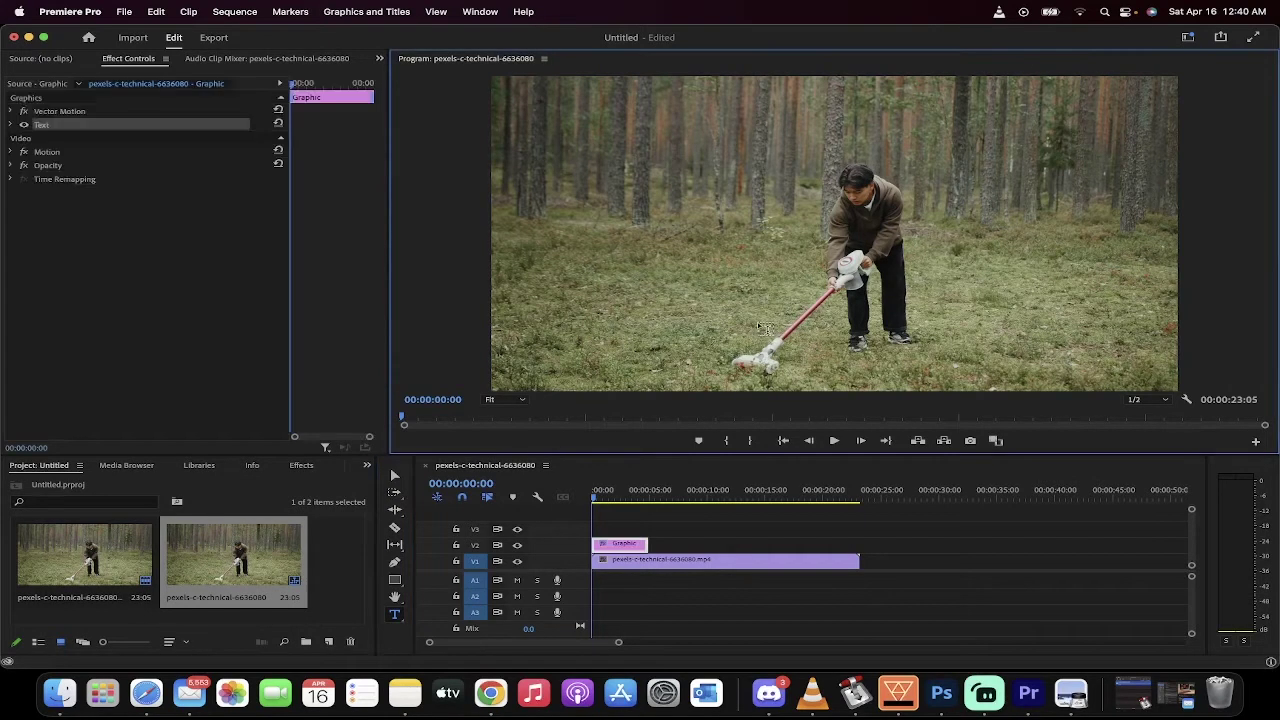
text(TRIPPING BA)
key(BackSpace)
key(BackSpace)
key(BackSpace)
key(BackSpace)
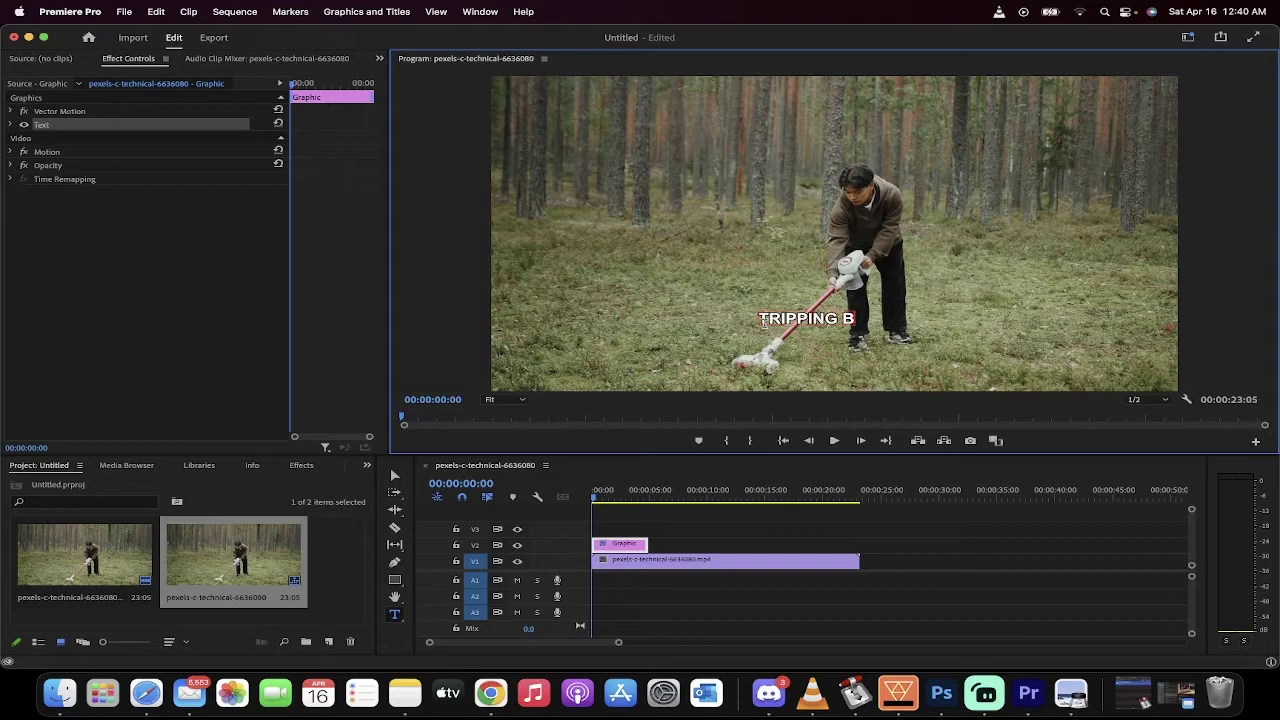
text(' BALLS)
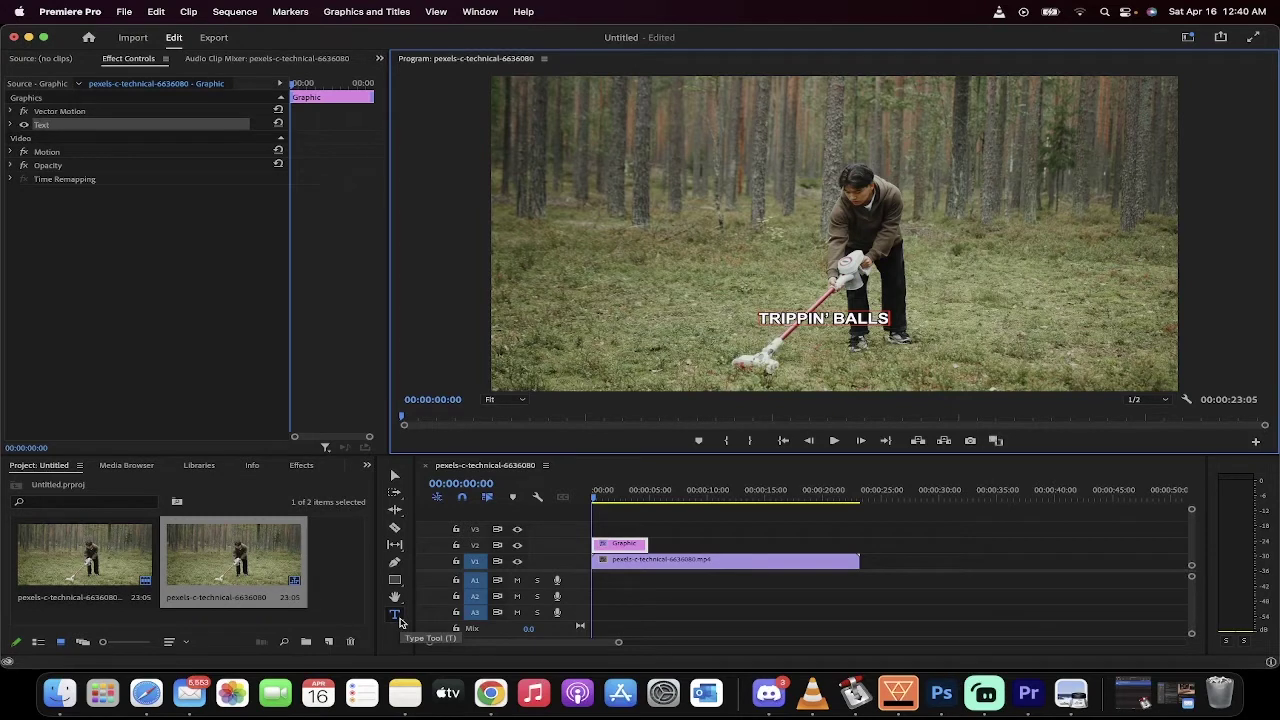
Step: Stretch the TRIPPIN' BALLS graphic clip across the full 23-second forest clip
click(399, 619)
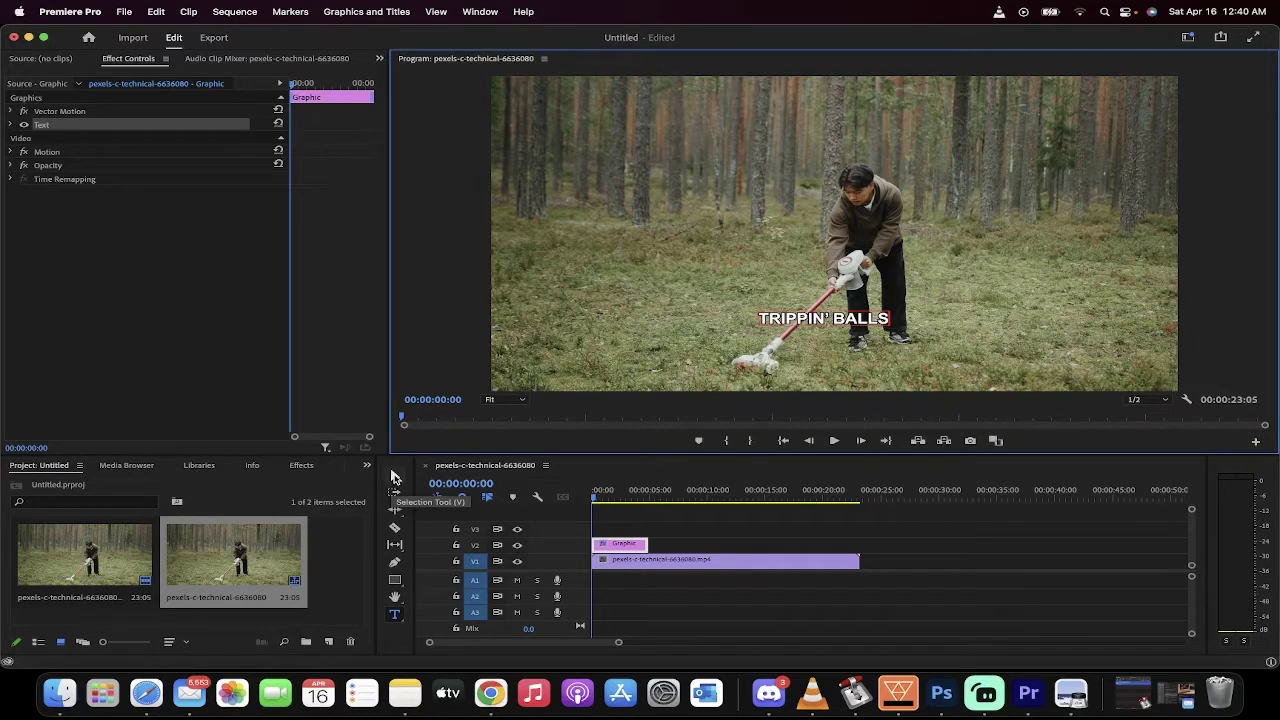
click(393, 478)
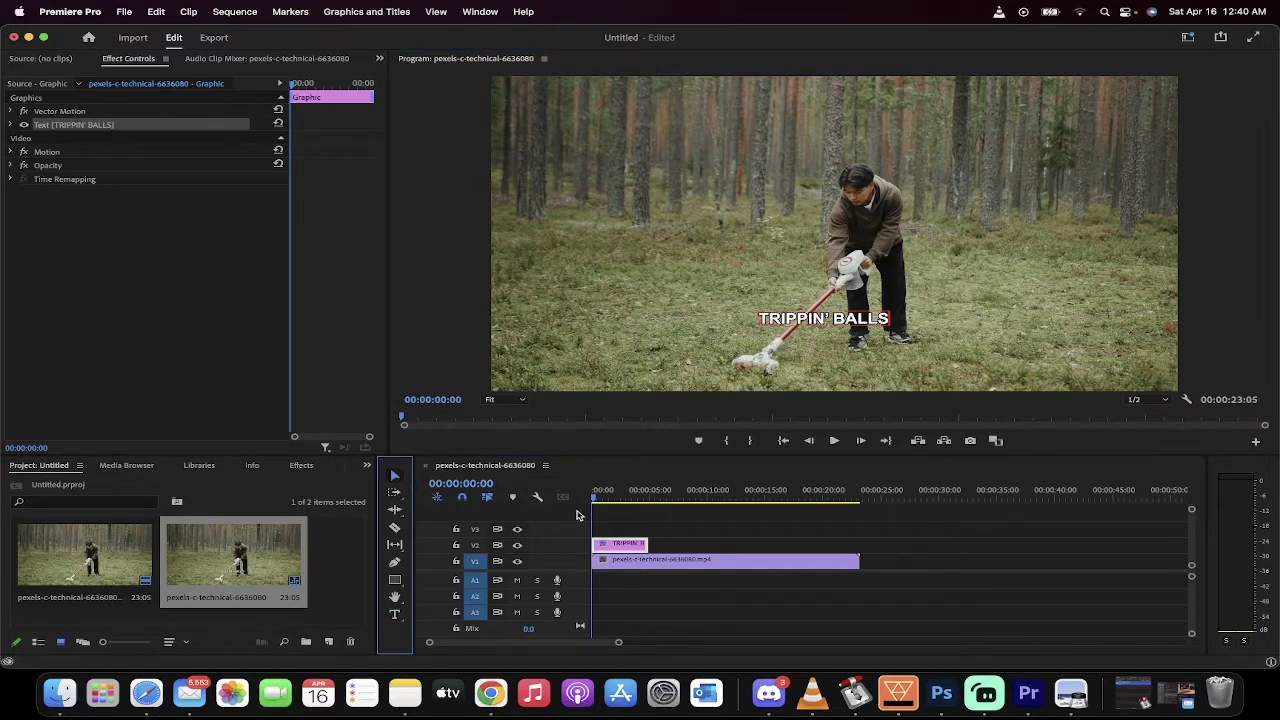
drag(645, 544, 852, 526)
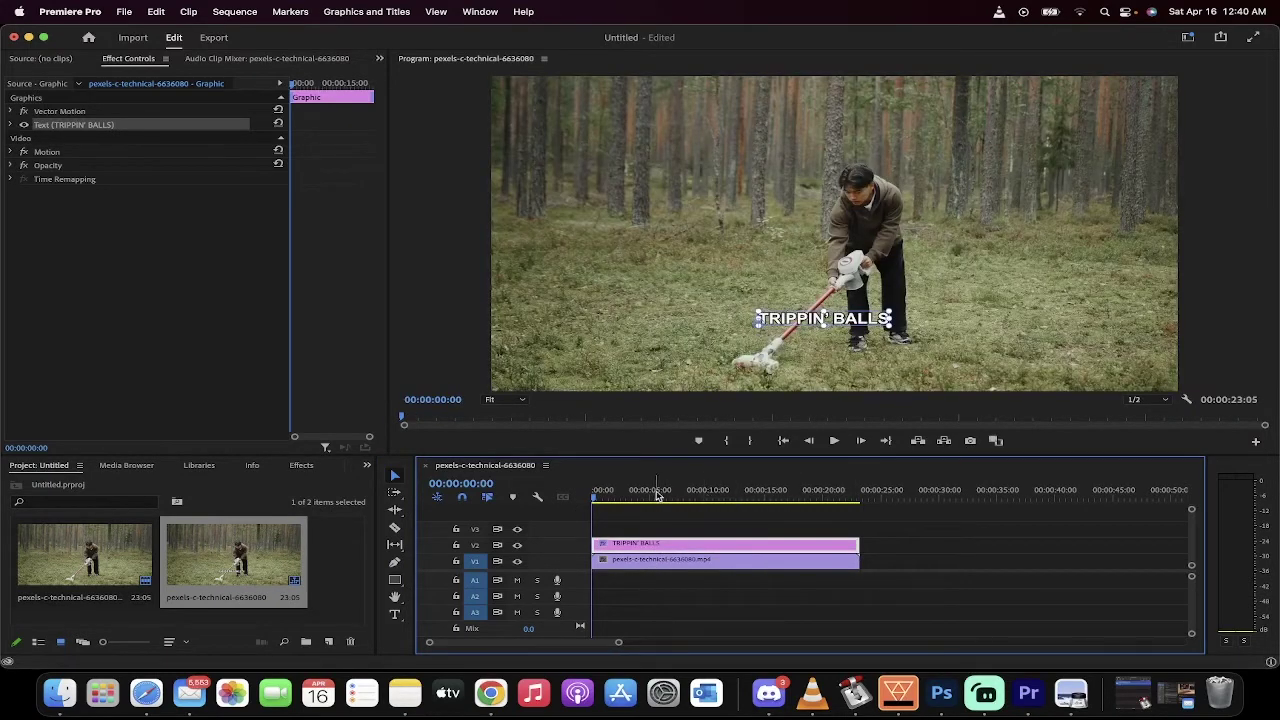
drag(629, 497, 596, 497)
click(138, 60)
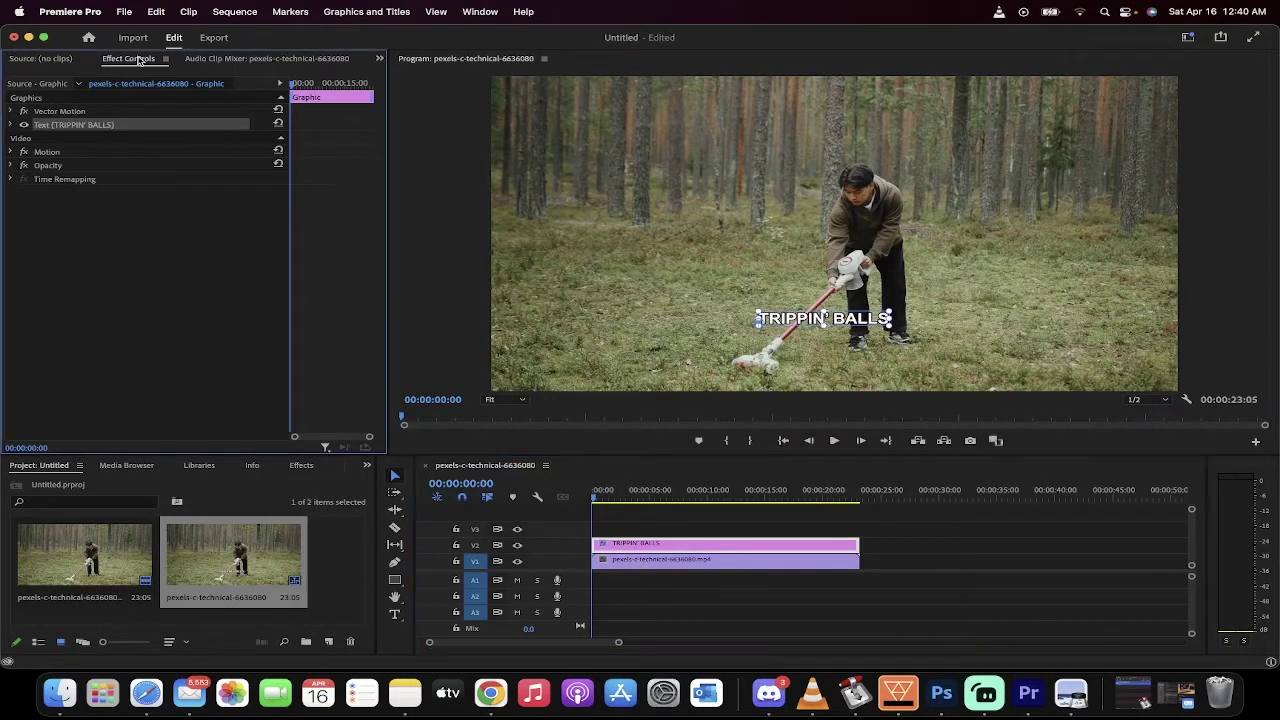
Step: Expand the title's text properties and keep the font set to Arial
click(11, 125)
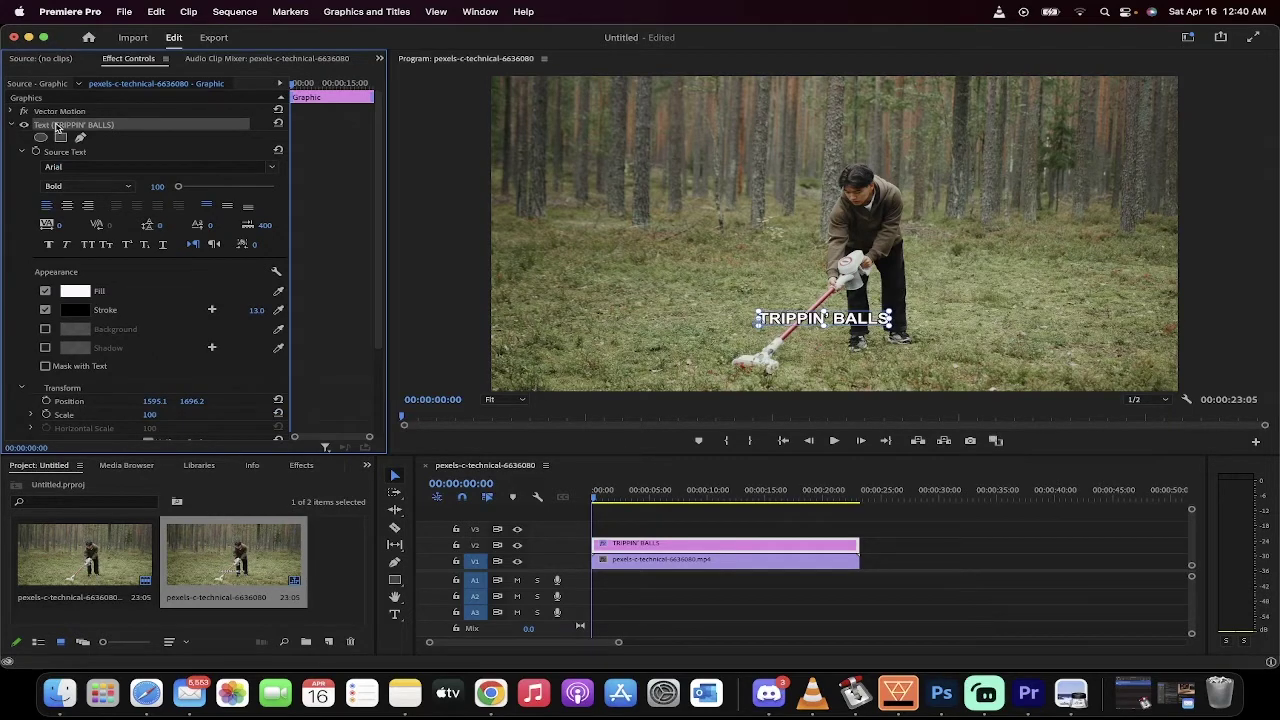
click(271, 167)
scroll(190, 300, up, 10)
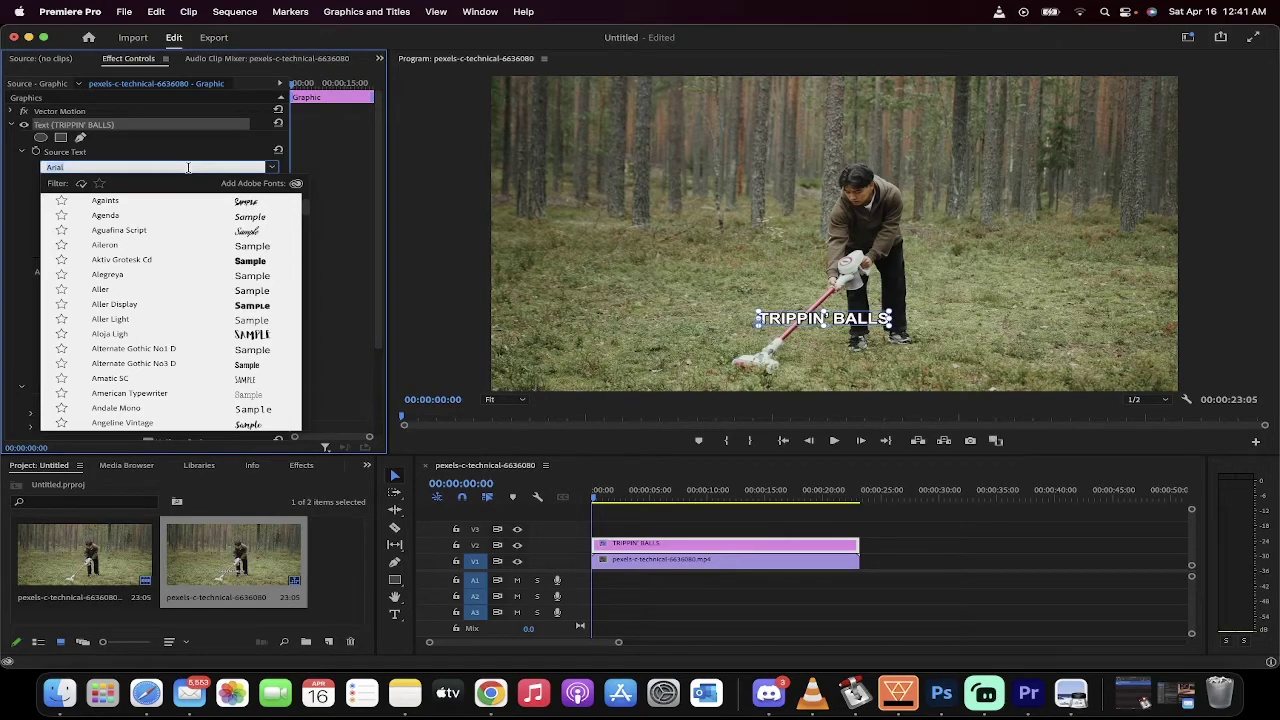
click(272, 167)
click(273, 167)
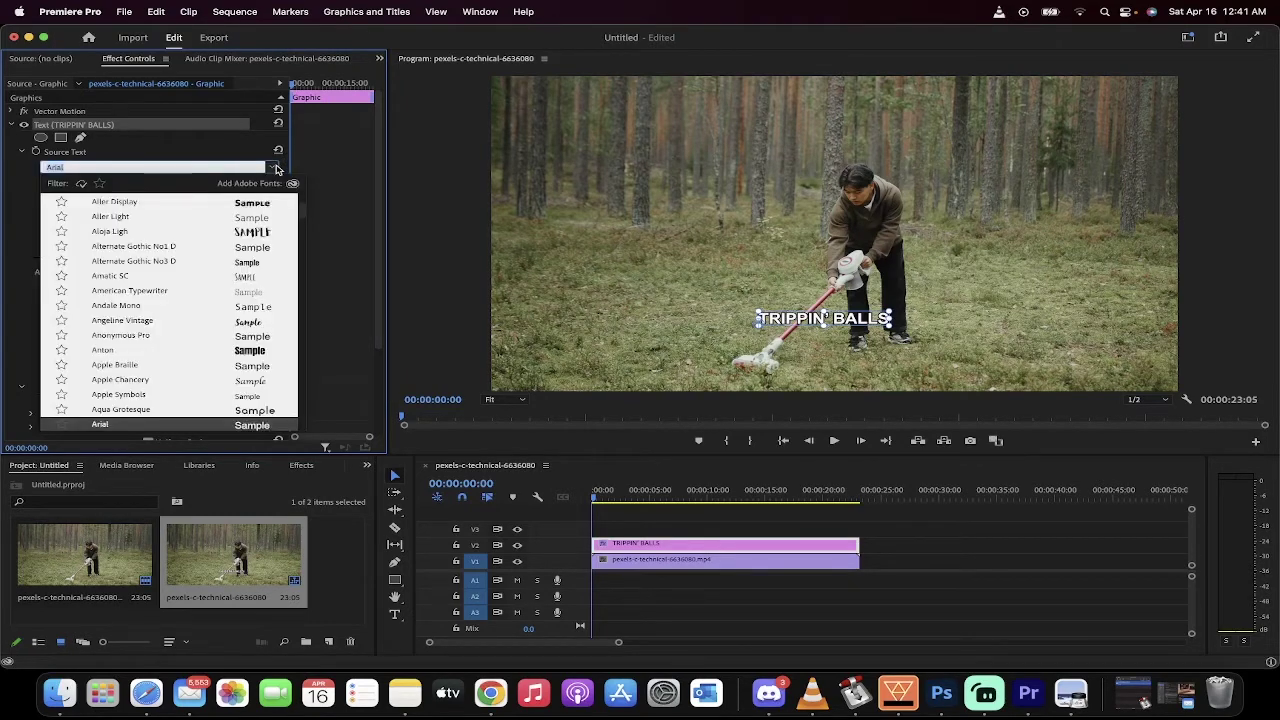
Step: Set the title's font style to Bold, keeping Arial
click(276, 170)
click(130, 186)
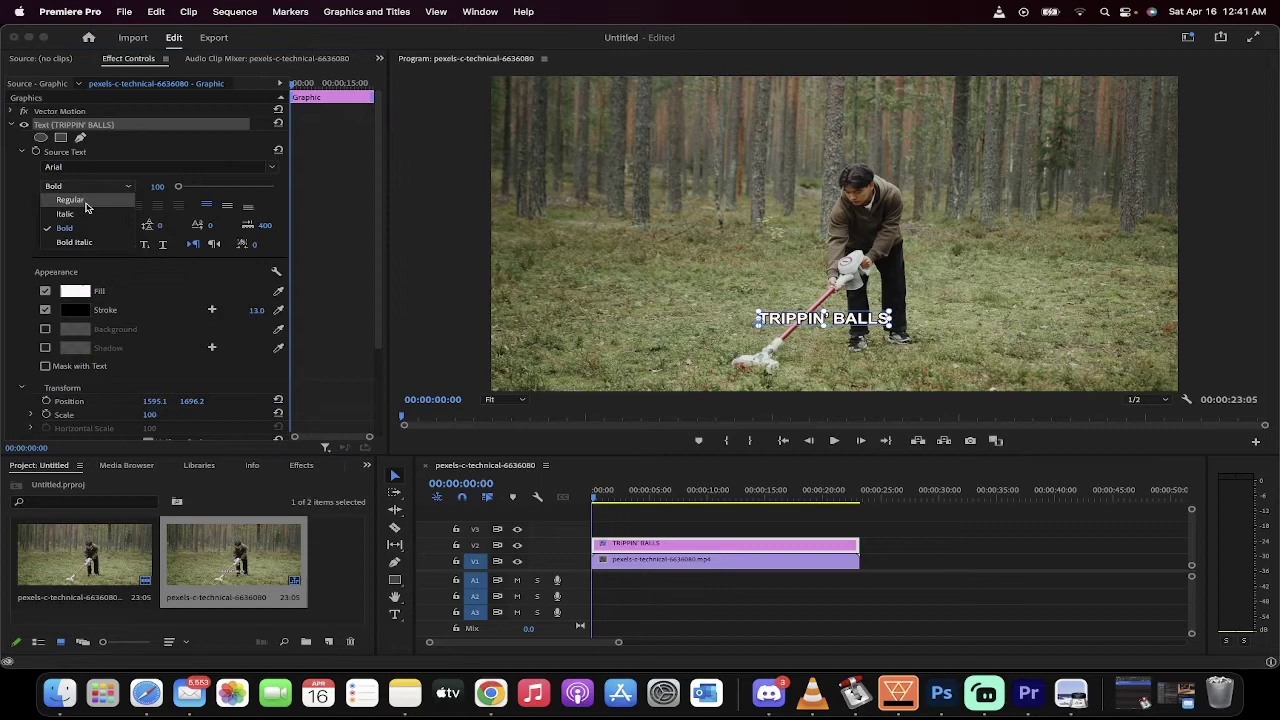
click(86, 200)
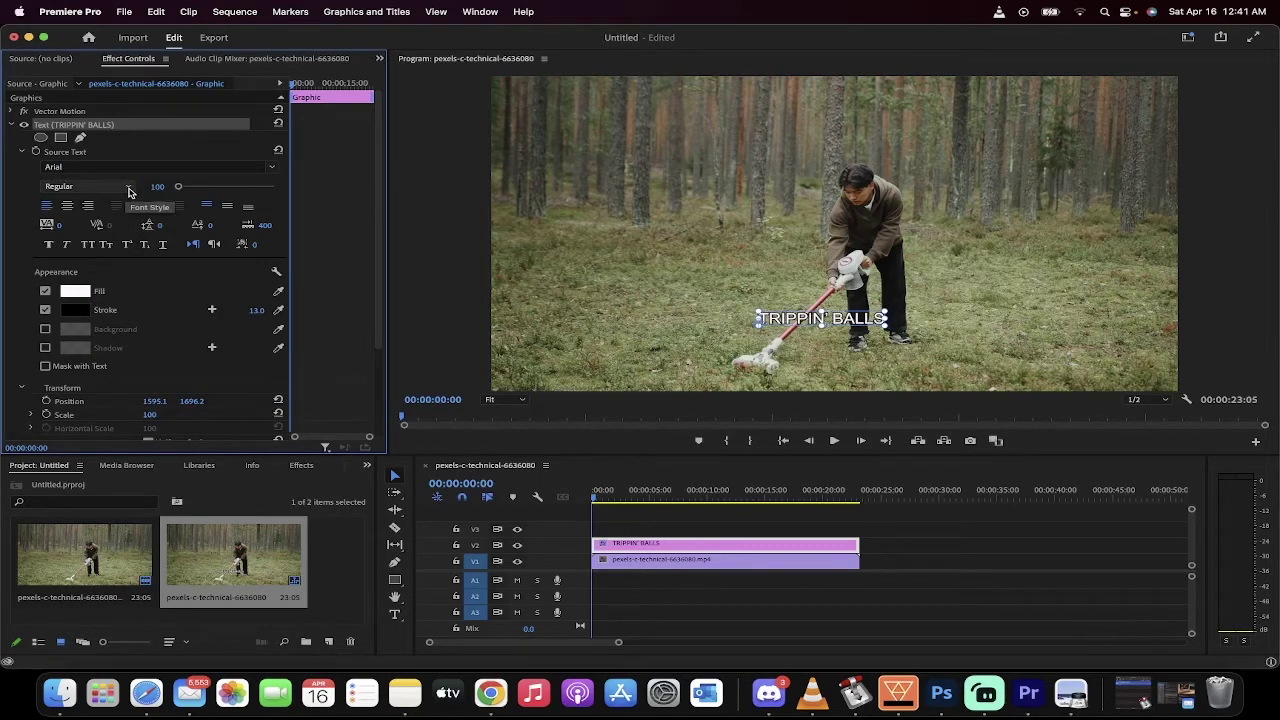
click(128, 192)
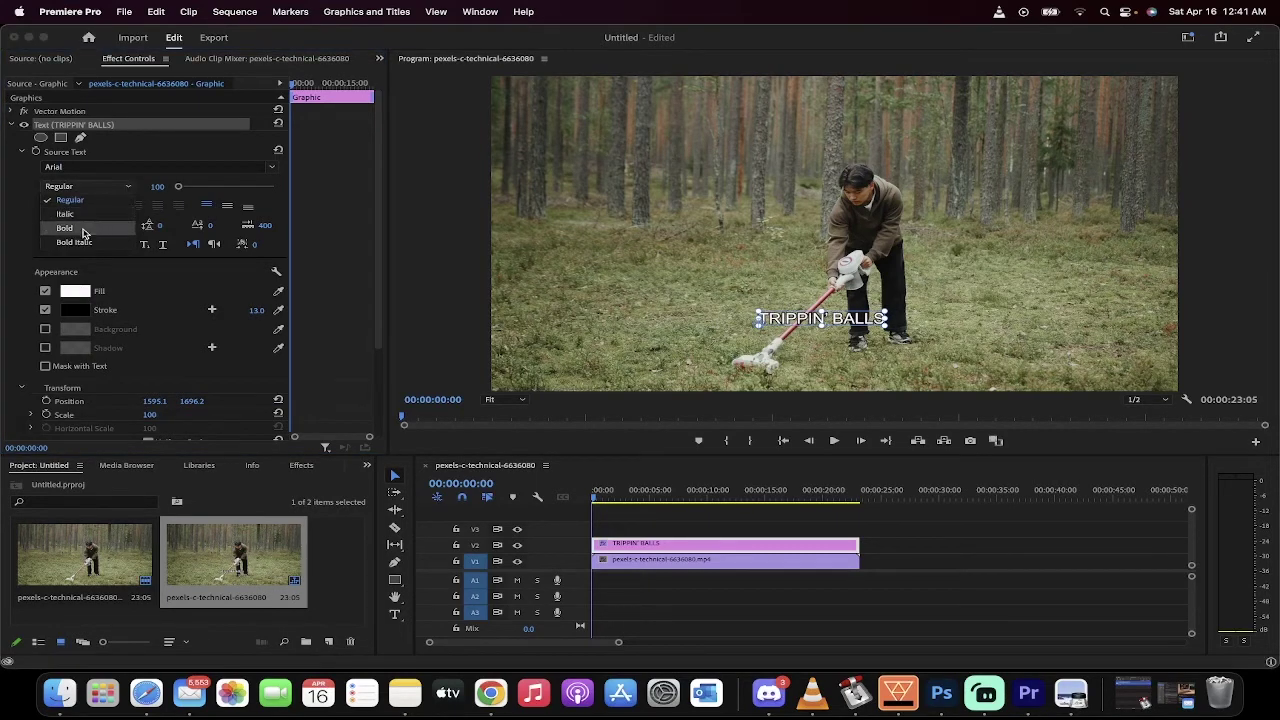
click(84, 228)
click(271, 168)
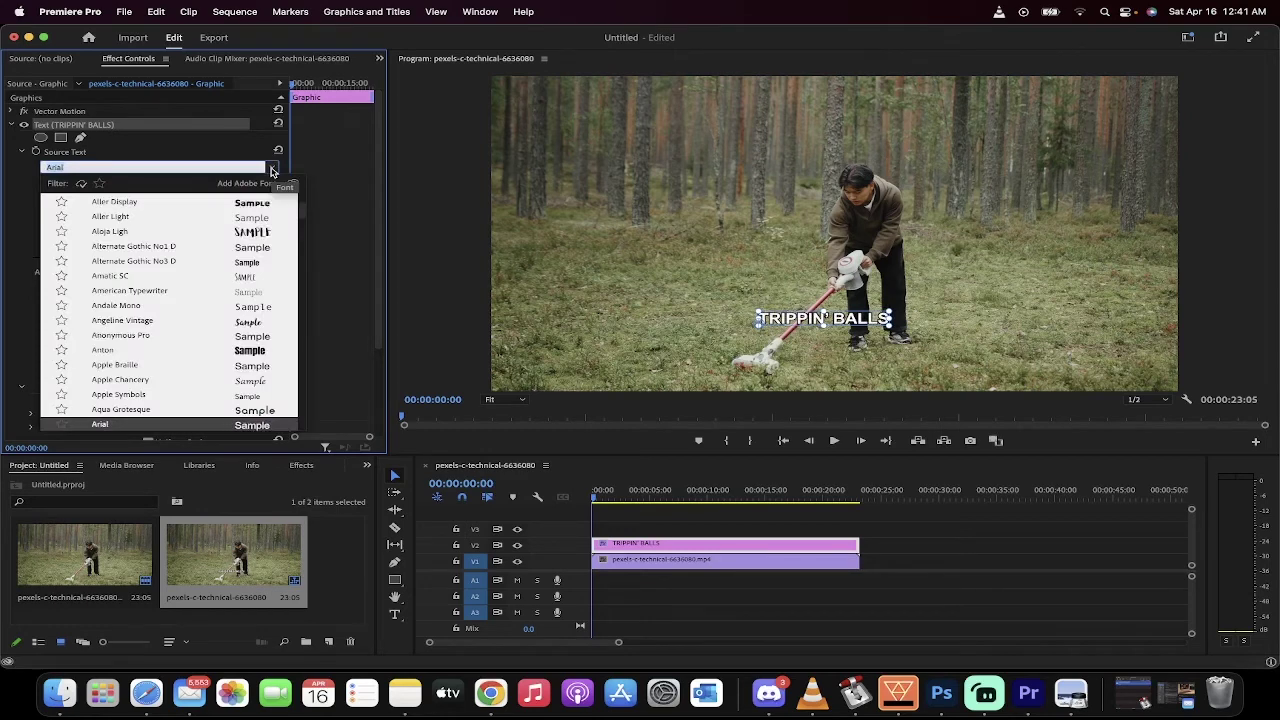
click(271, 170)
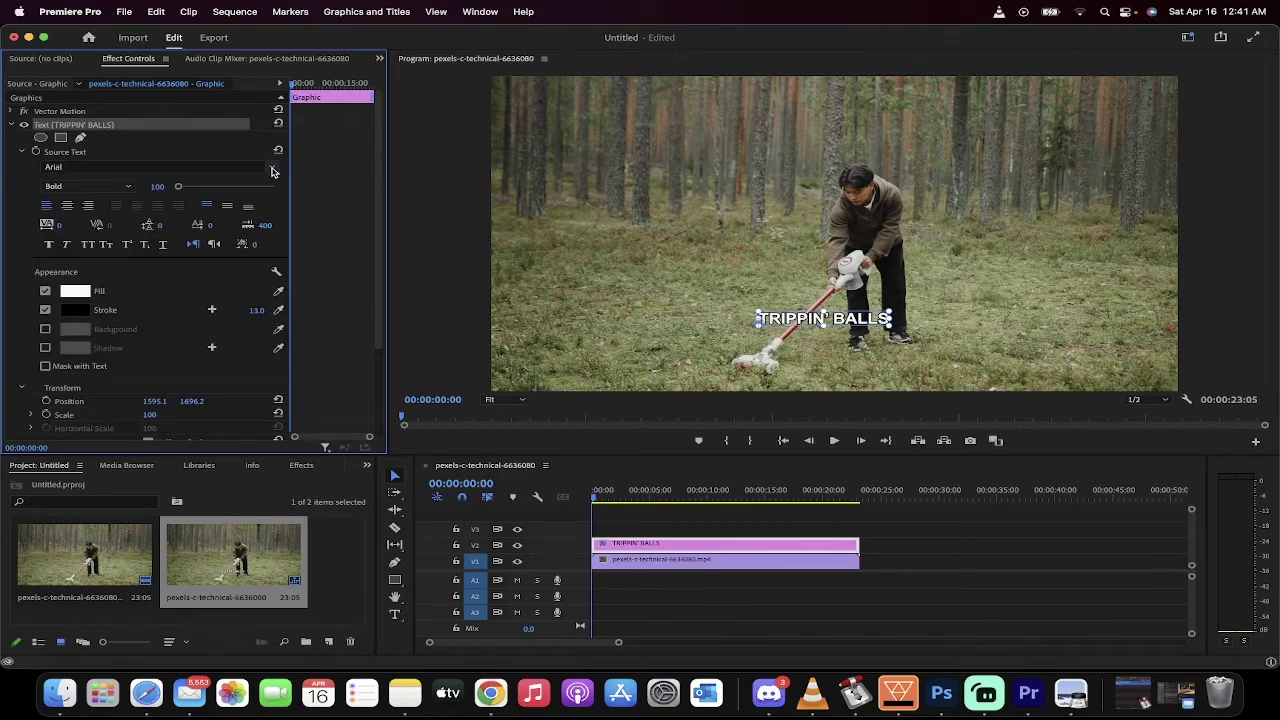
click(158, 188)
Step: Enlarge the title font to 221 and move it lower left, keeping left alignment
drag(178, 187, 192, 188)
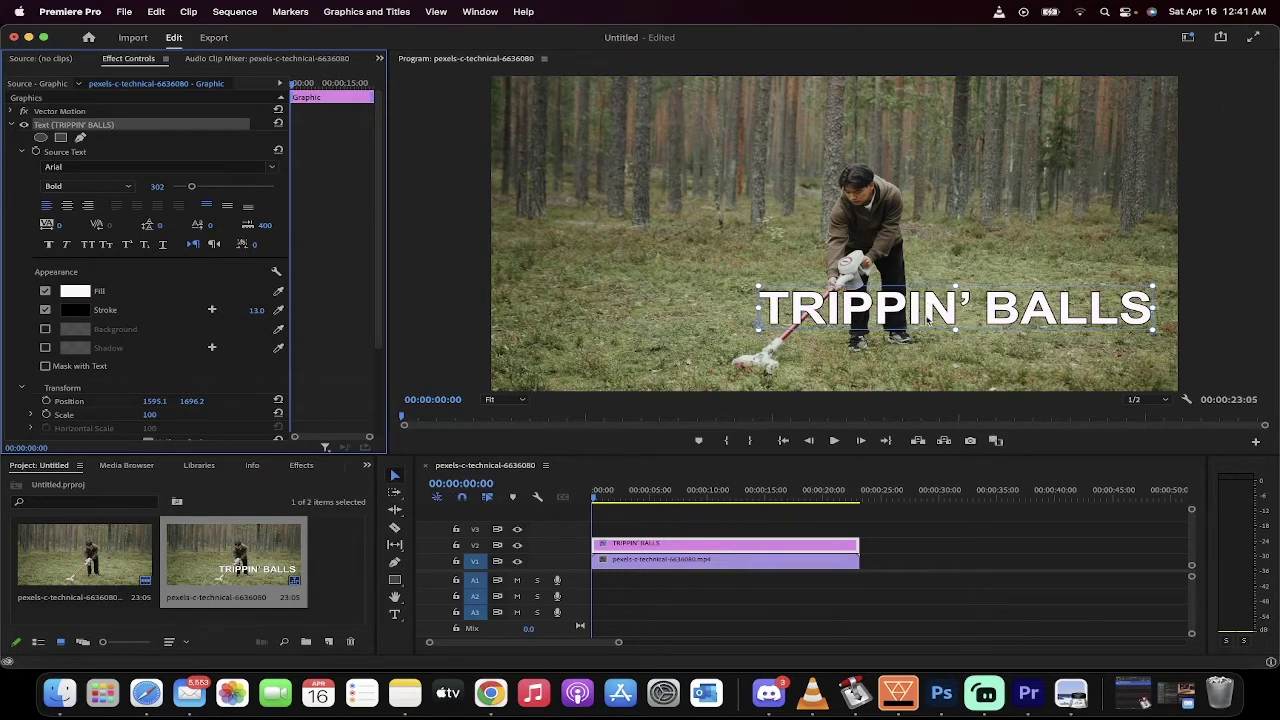
drag(926, 318, 875, 350)
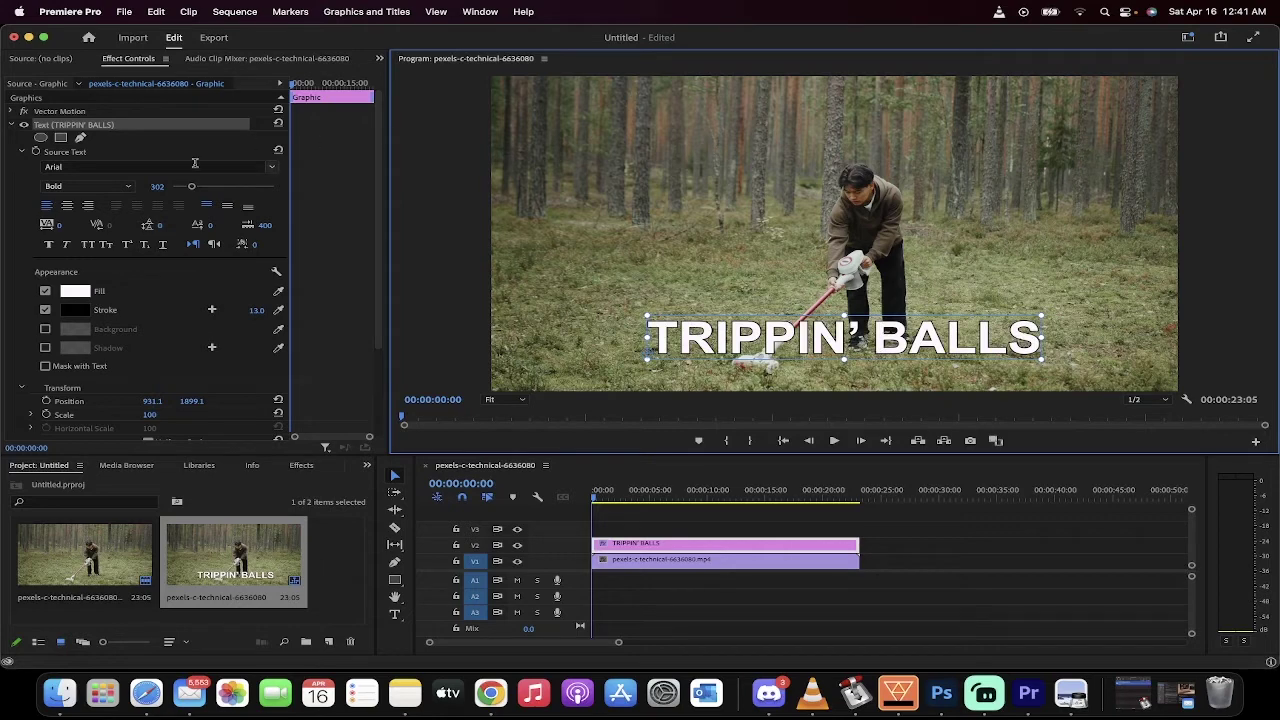
click(69, 209)
click(46, 205)
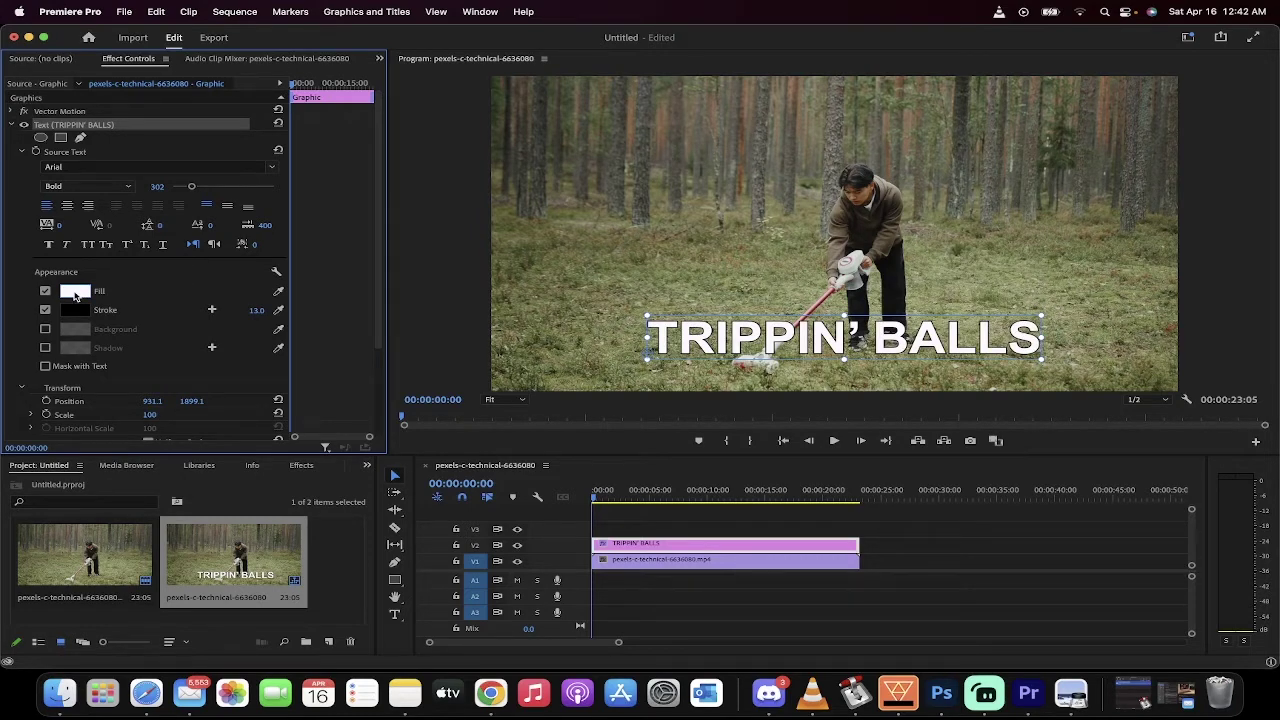
Step: Give the title a dark purple 6C006C fill and move it slightly lower
click(74, 296)
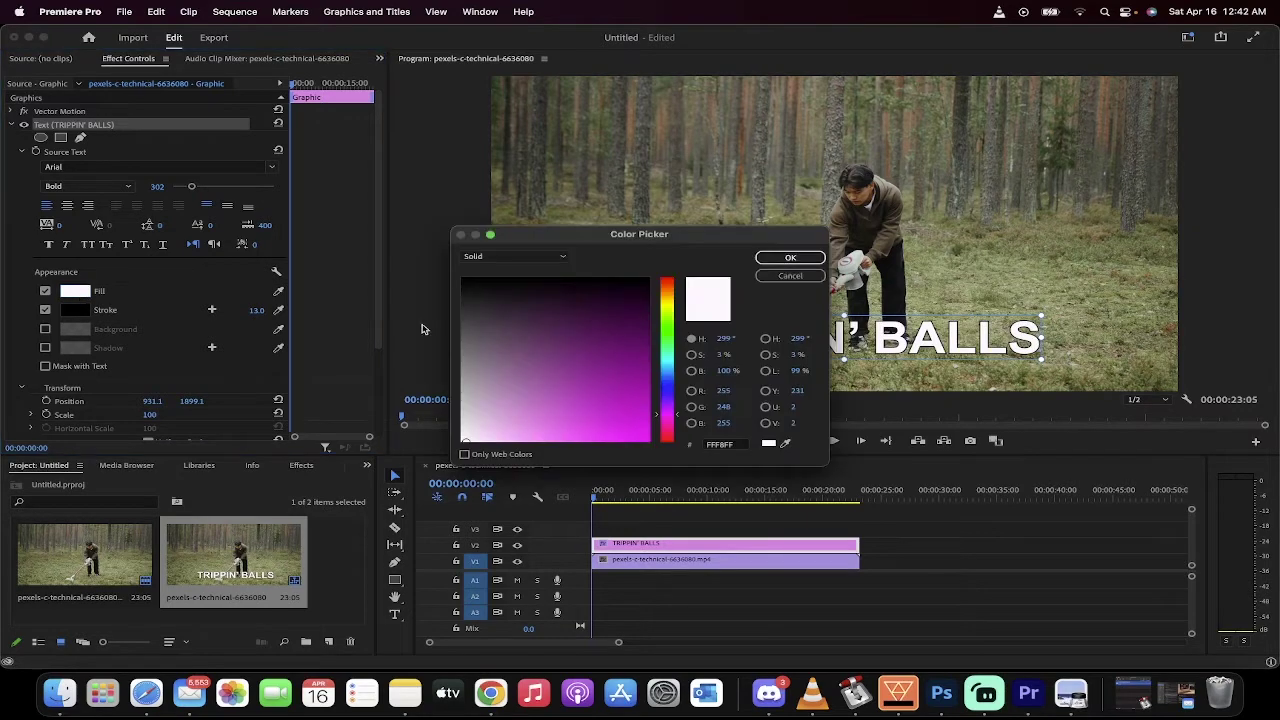
drag(514, 357, 663, 346)
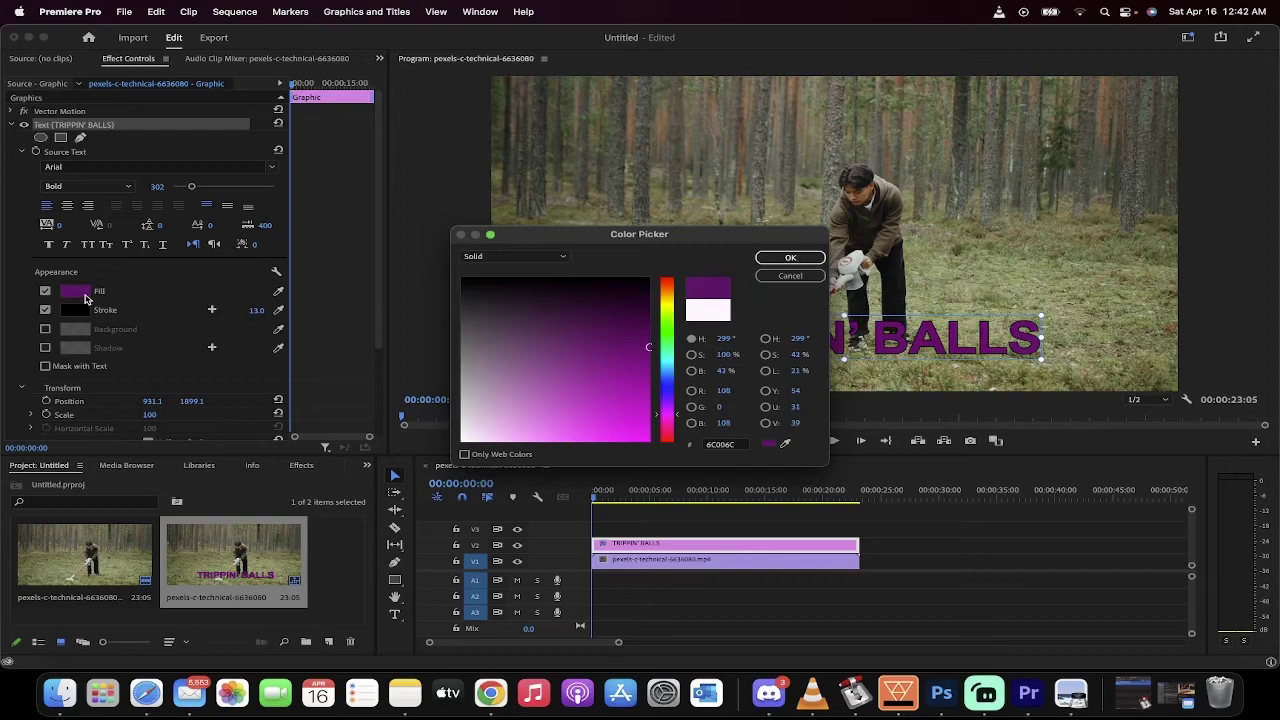
click(783, 262)
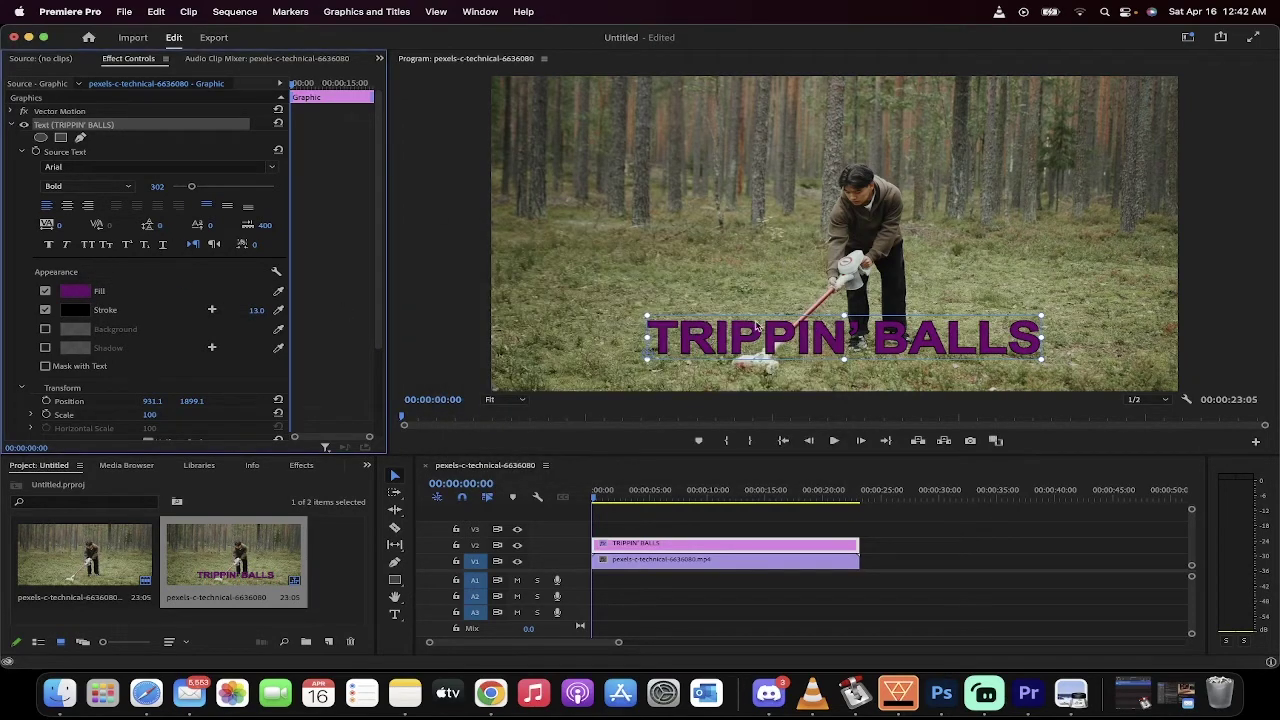
drag(842, 340, 839, 345)
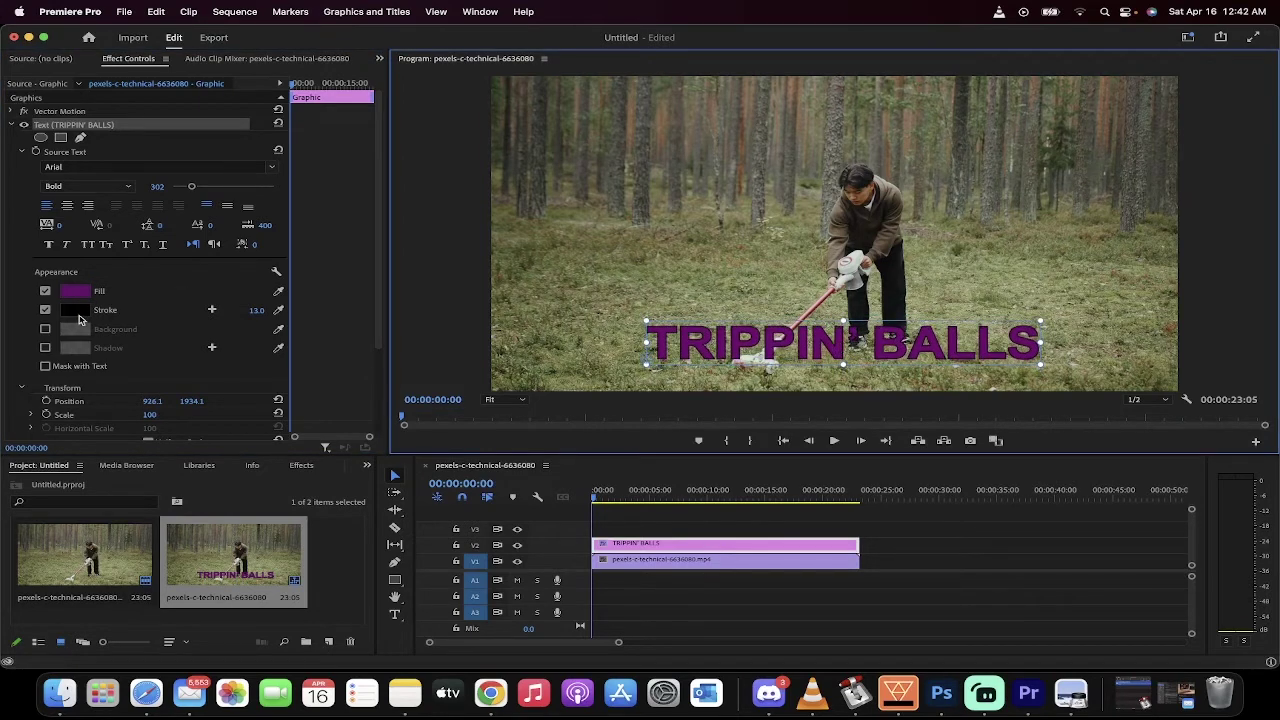
Step: Change the title's 13.0 stroke colour to white FFFFFF
click(45, 310)
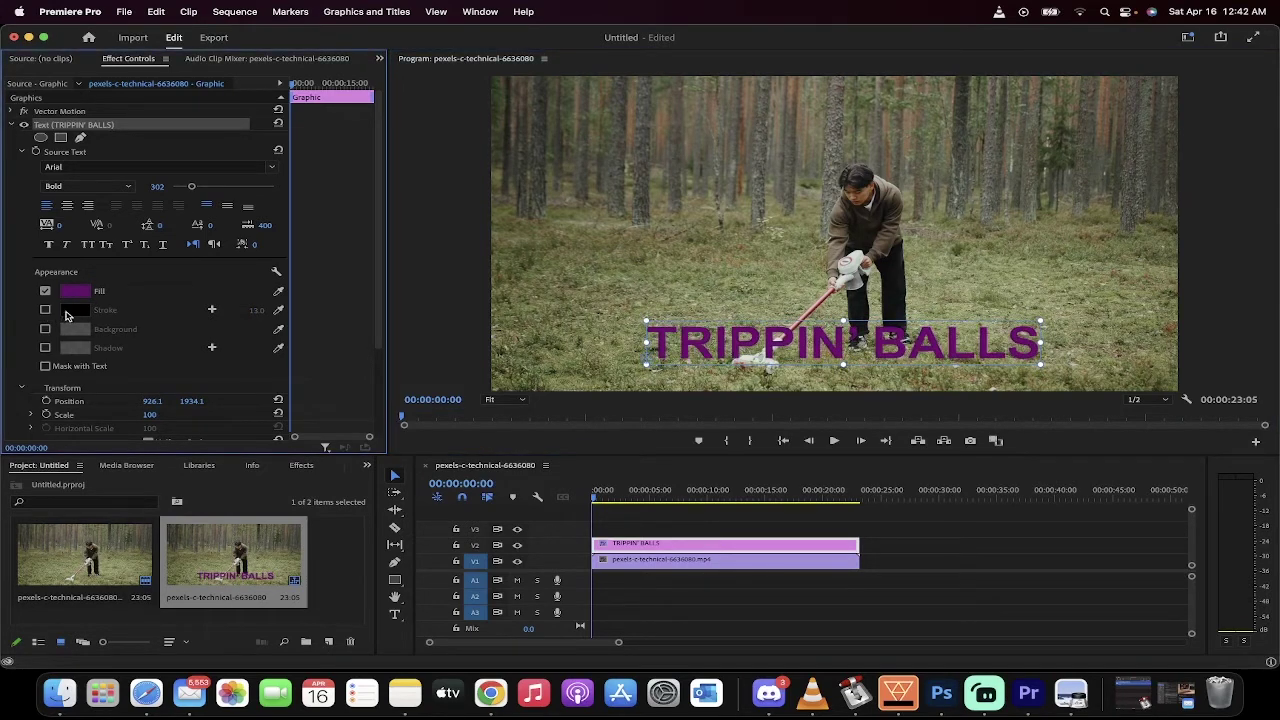
click(45, 310)
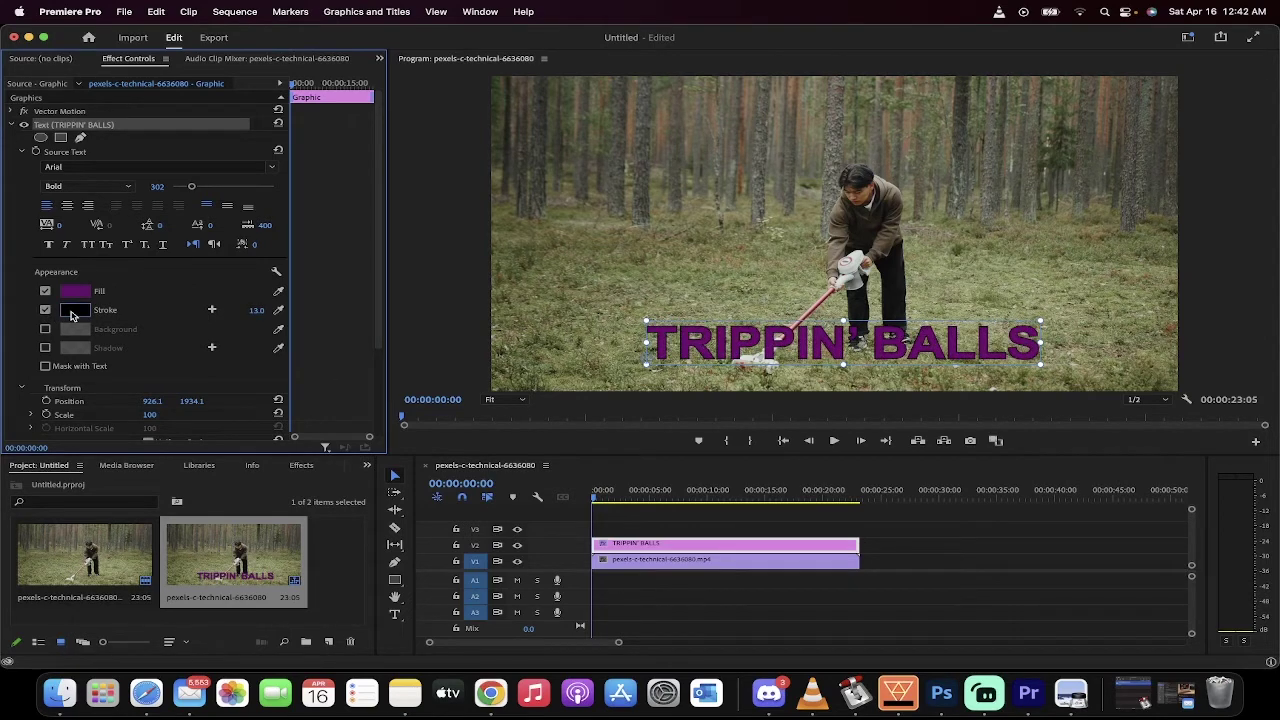
click(73, 310)
drag(488, 409, 458, 438)
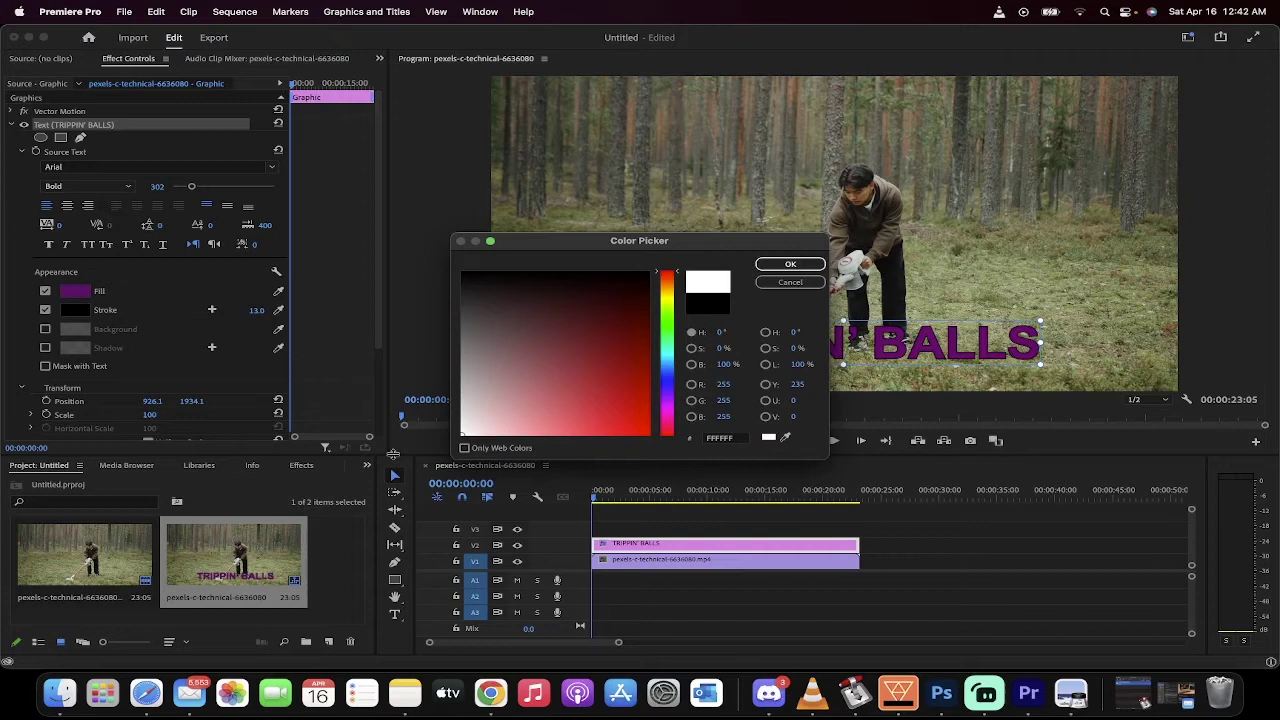
click(790, 265)
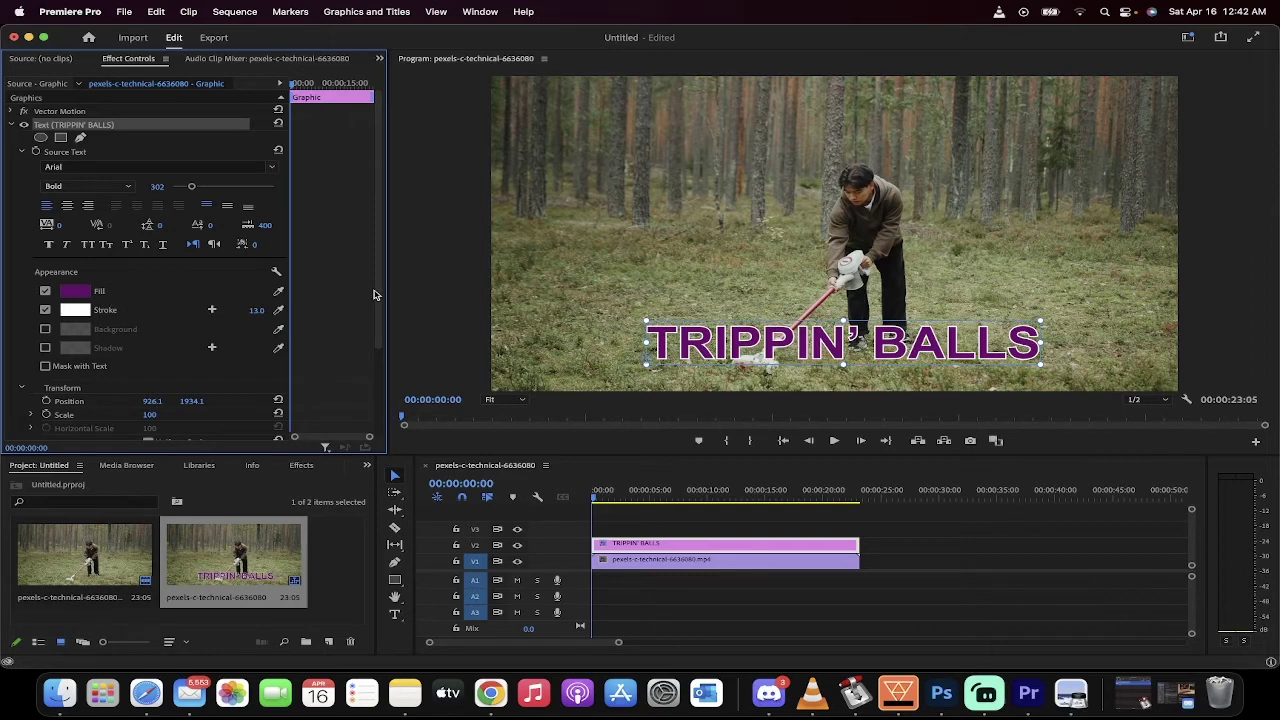
drag(380, 300, 380, 400)
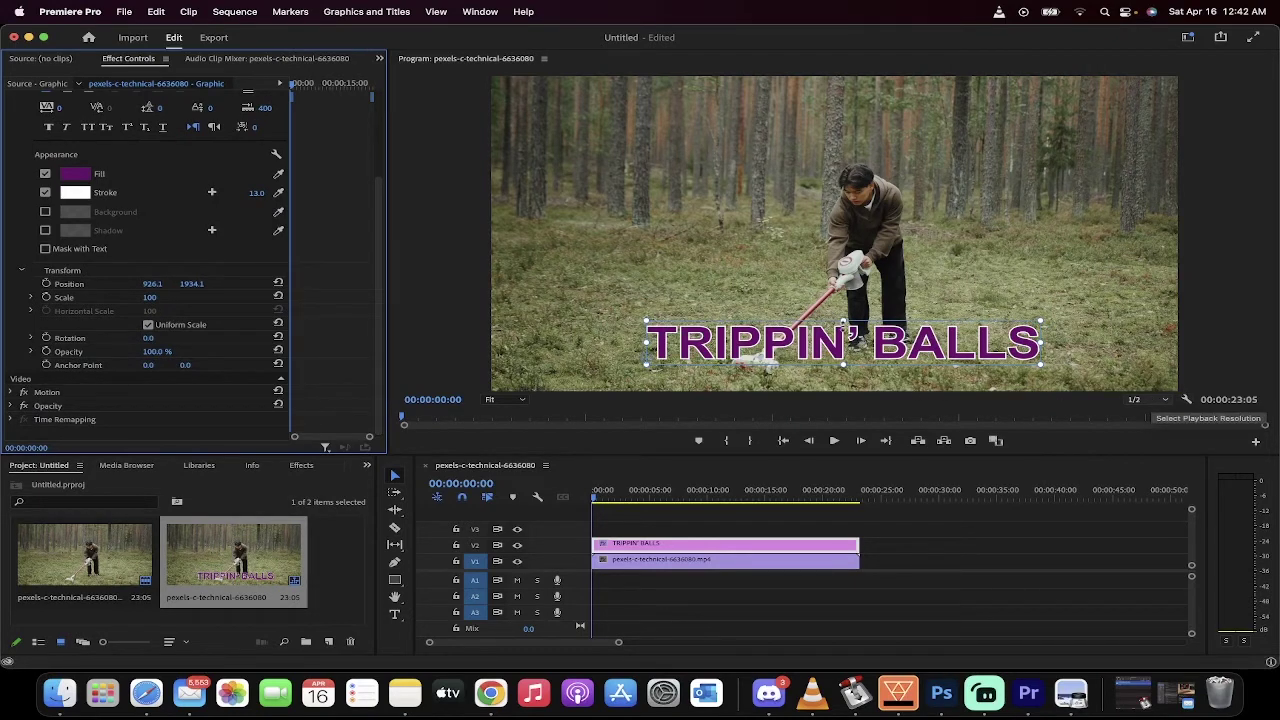
Step: Reposition the title lower and further left, to 812.1, 1987.1
drag(928, 338, 986, 347)
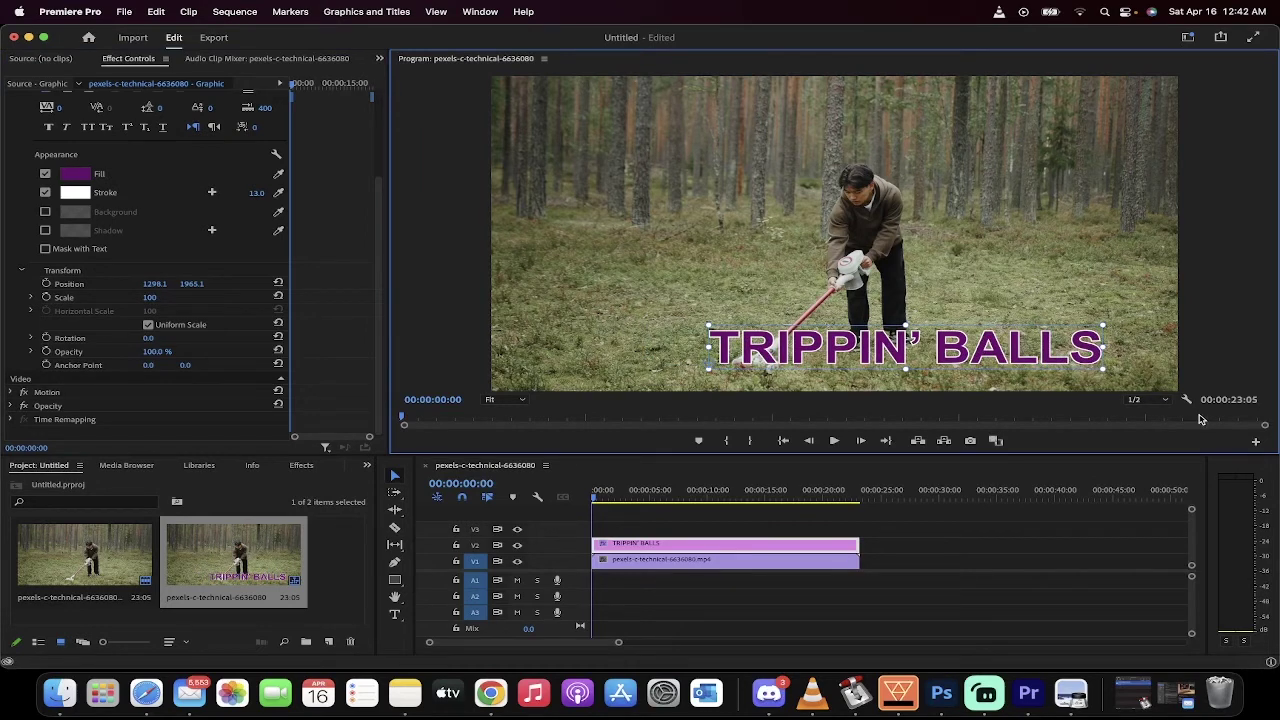
drag(1001, 358, 918, 349)
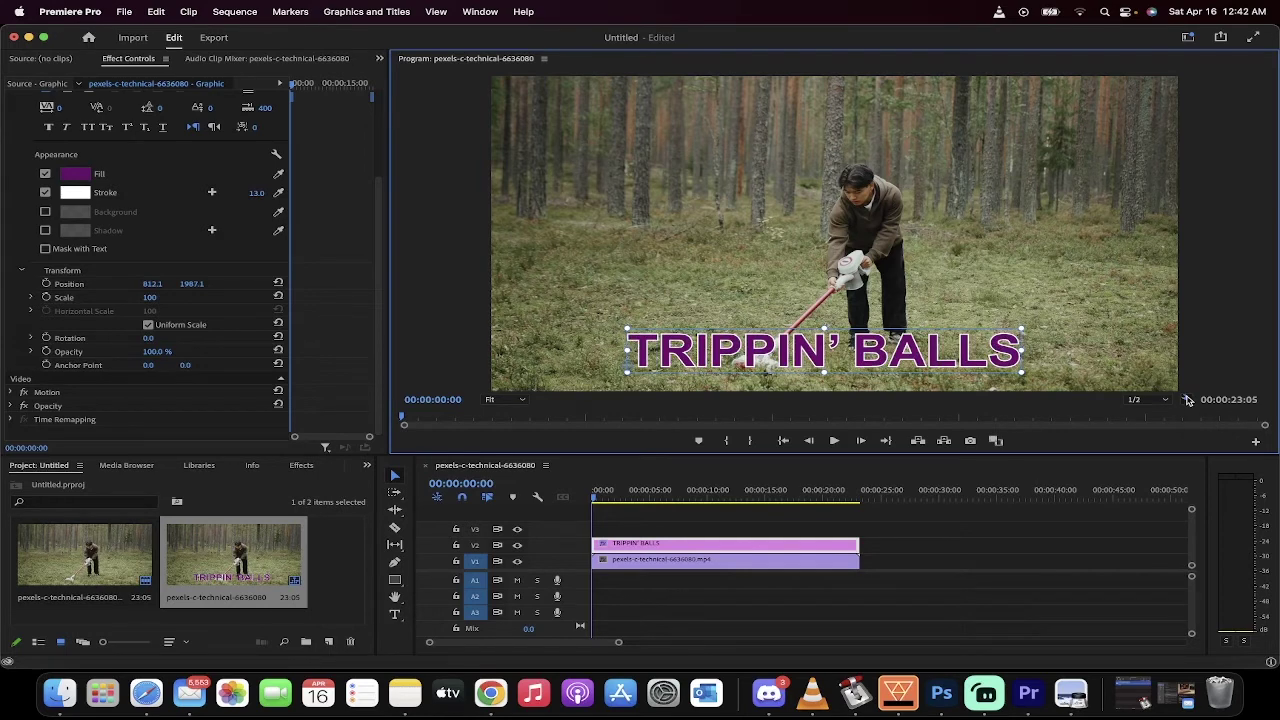
click(1187, 399)
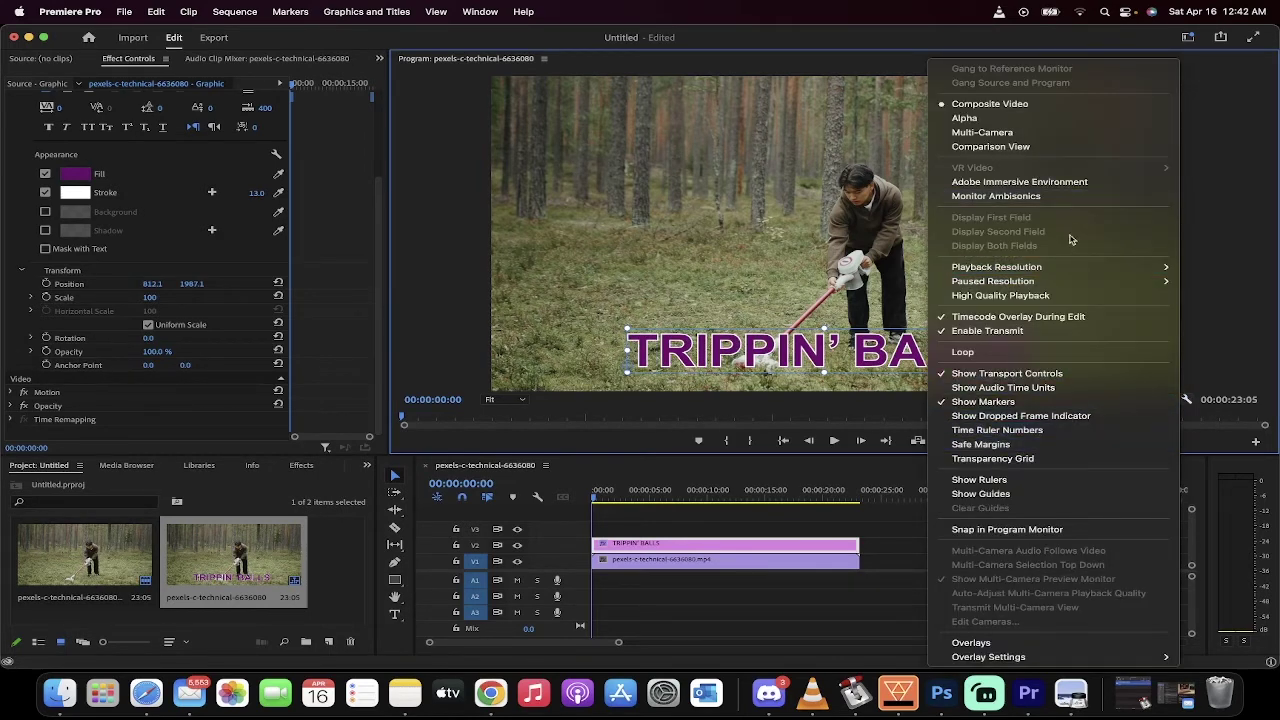
Step: Enable Snap in Program Monitor and snap the title to the frame's horizontal centre
click(1010, 530)
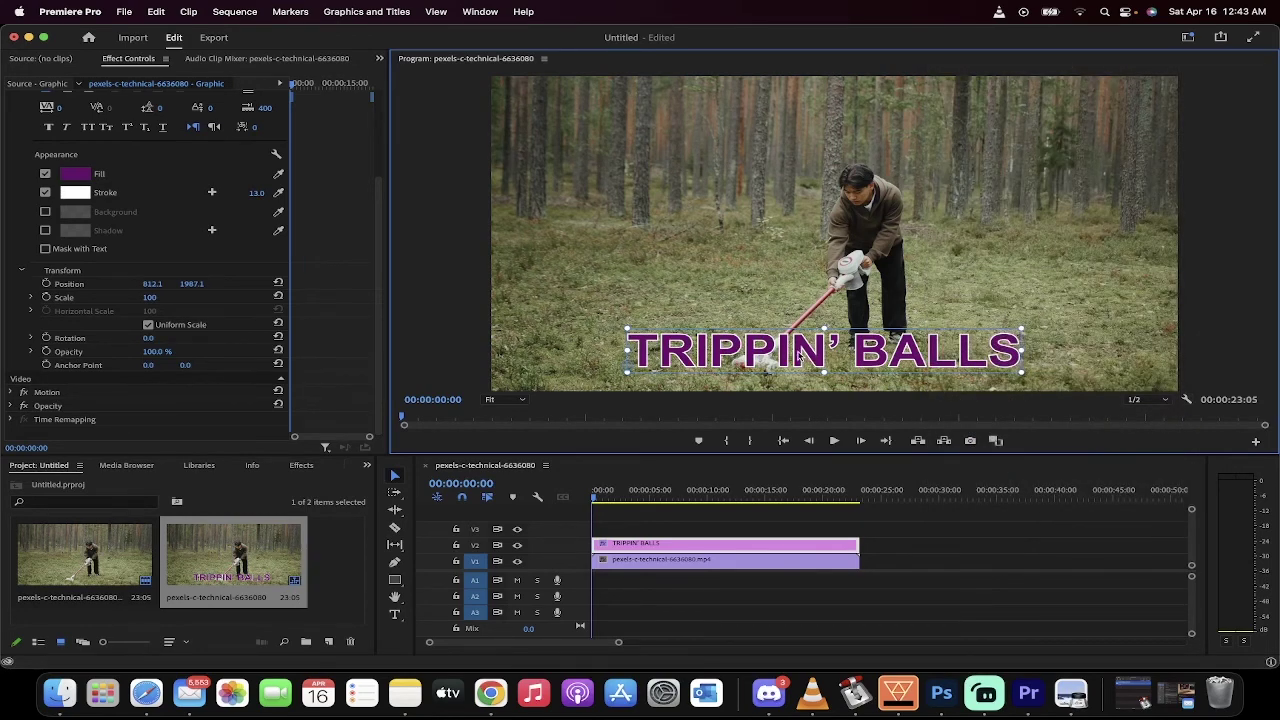
drag(799, 356, 815, 209)
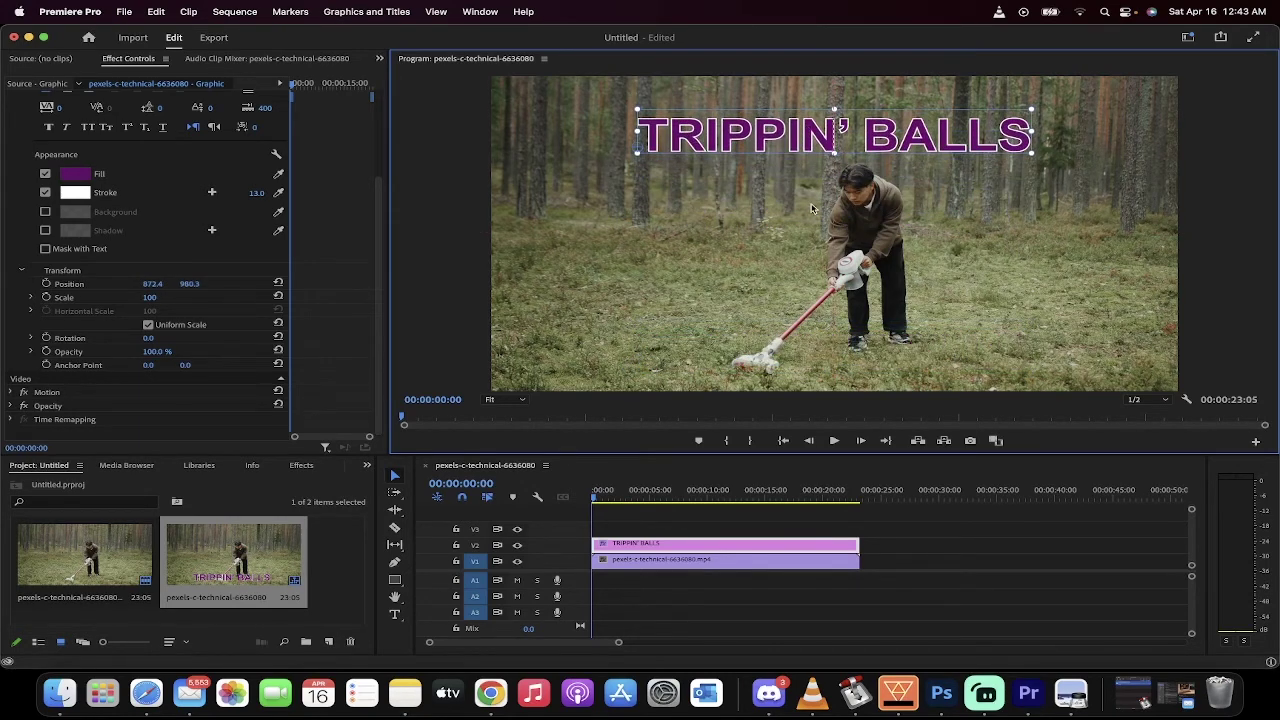
drag(810, 289, 611, 347)
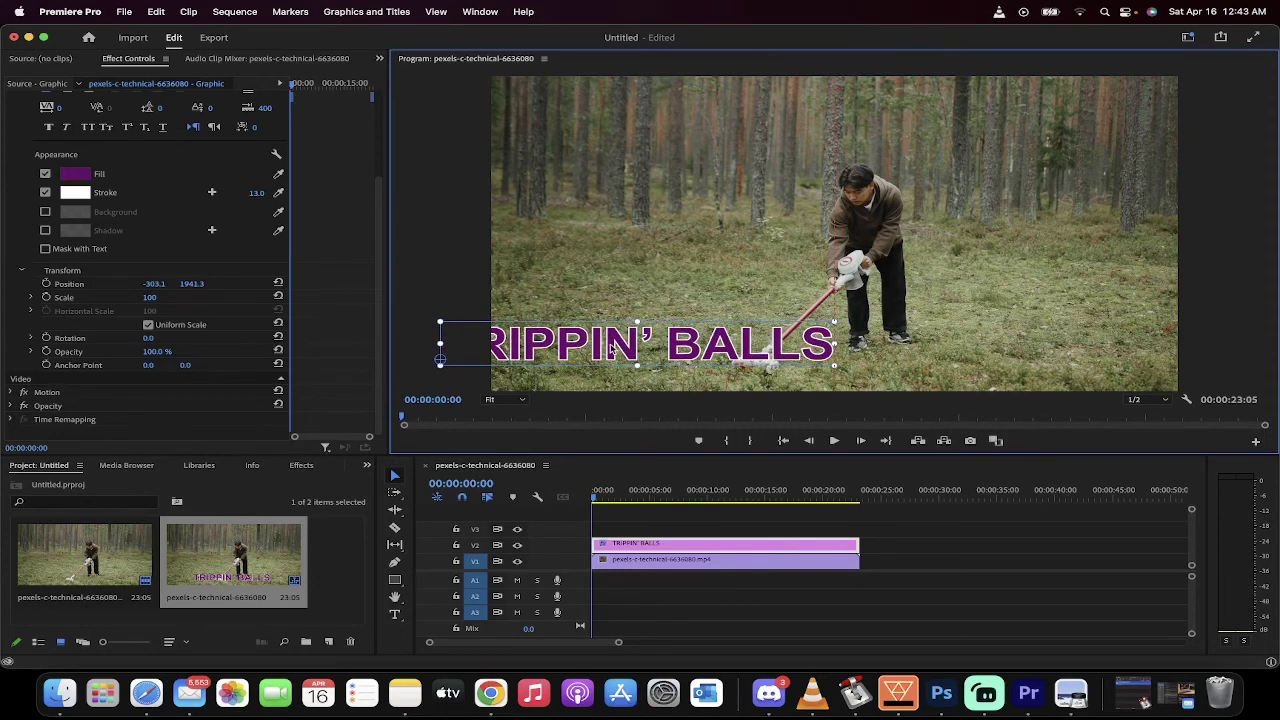
drag(612, 347, 806, 349)
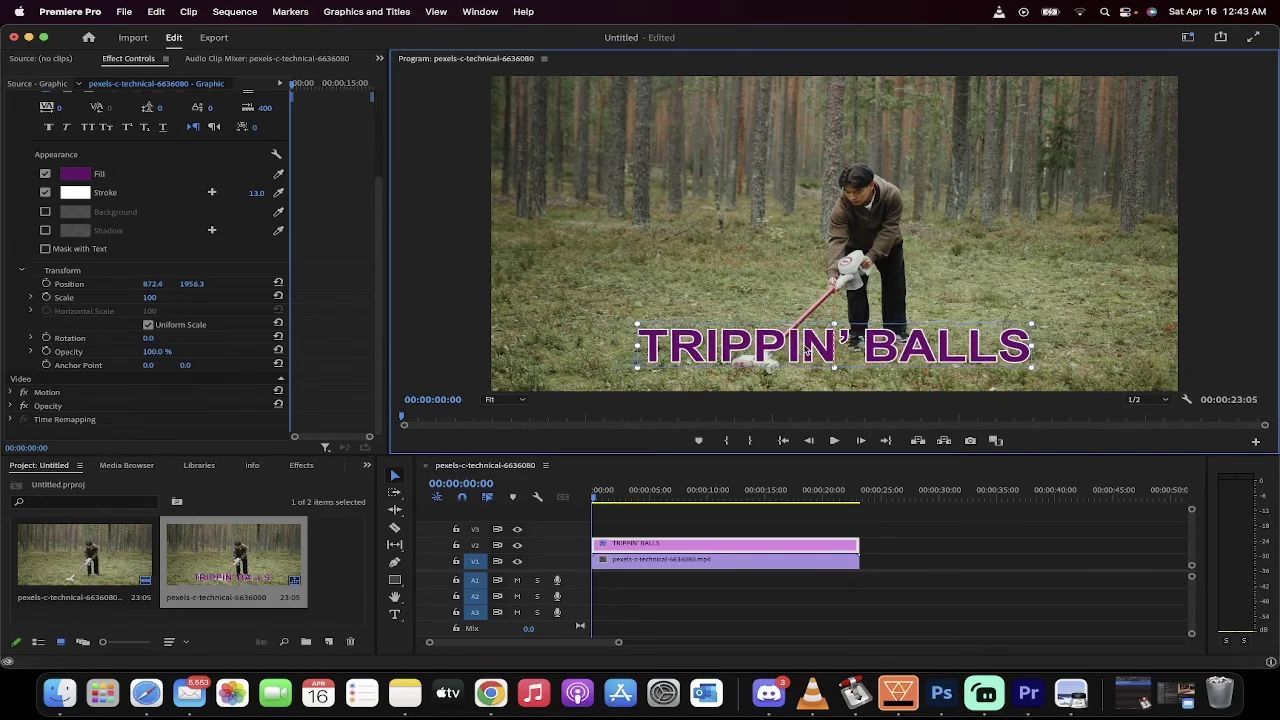